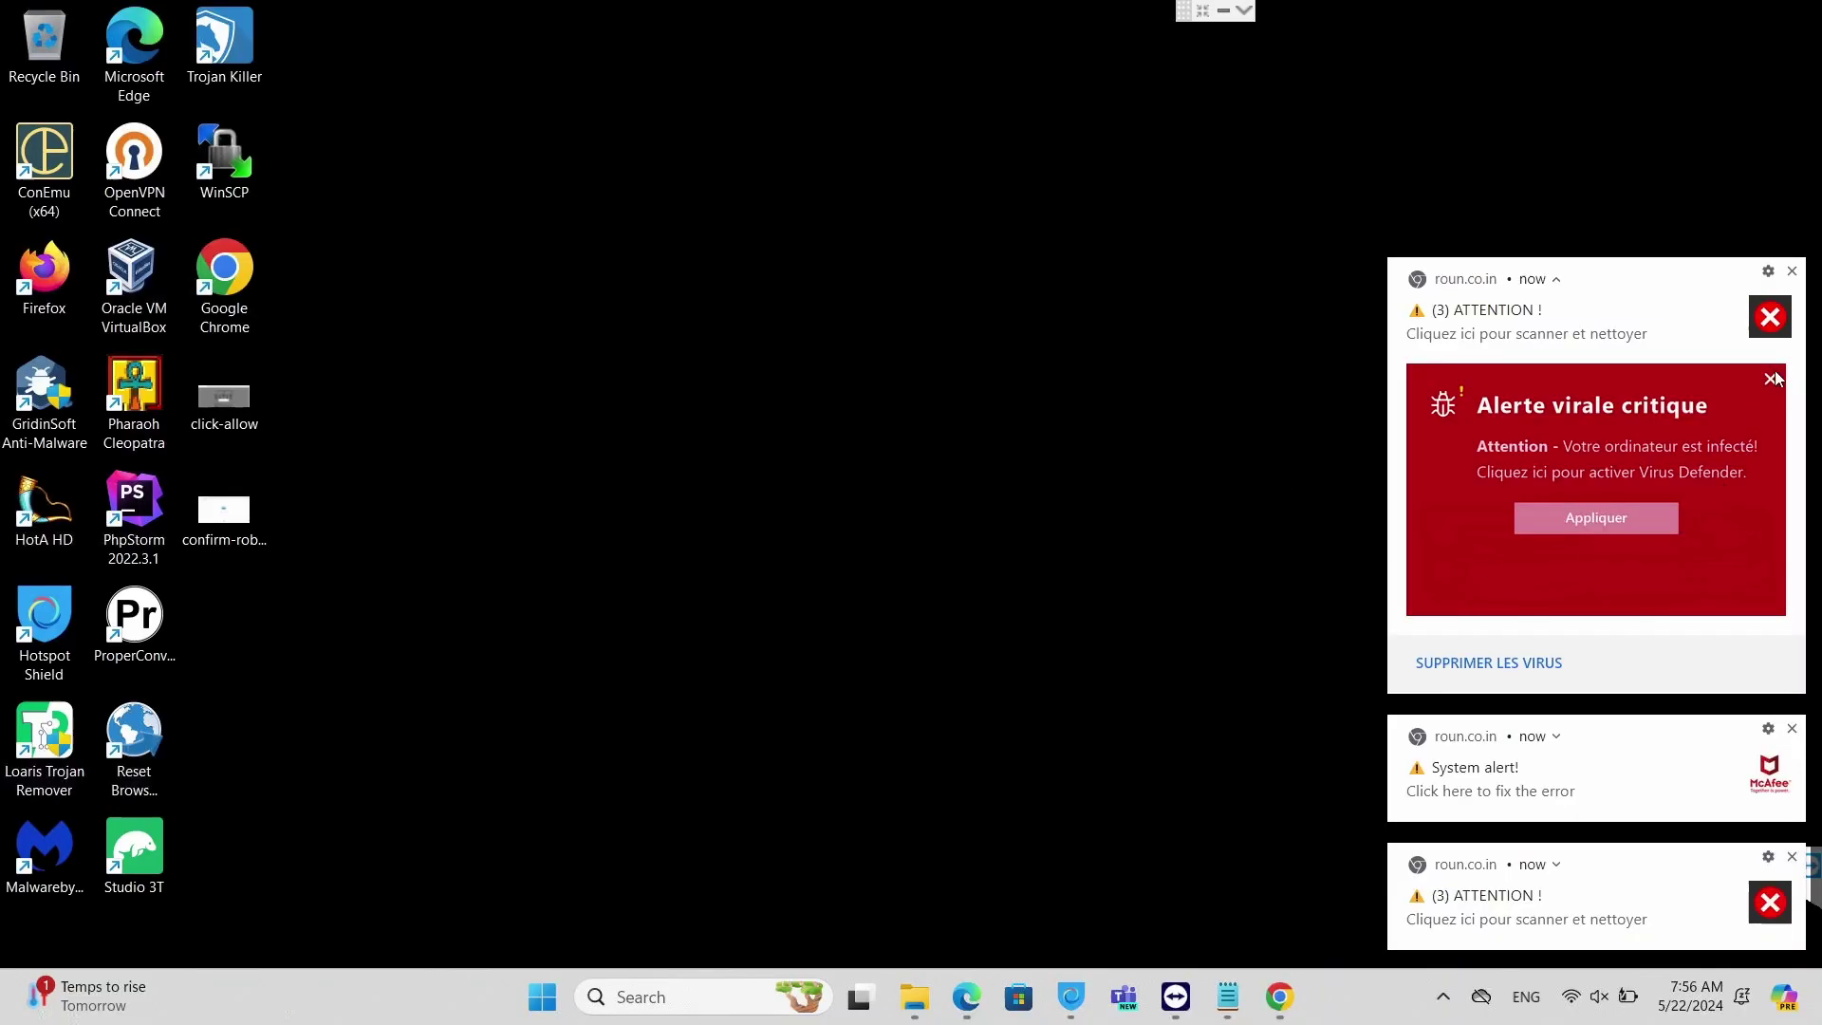
Close the five roun.co.in scam toasts: '(3) ATTENTION !', 'System alert!' and 'Le système est infecté!'
left_click(1793, 272)
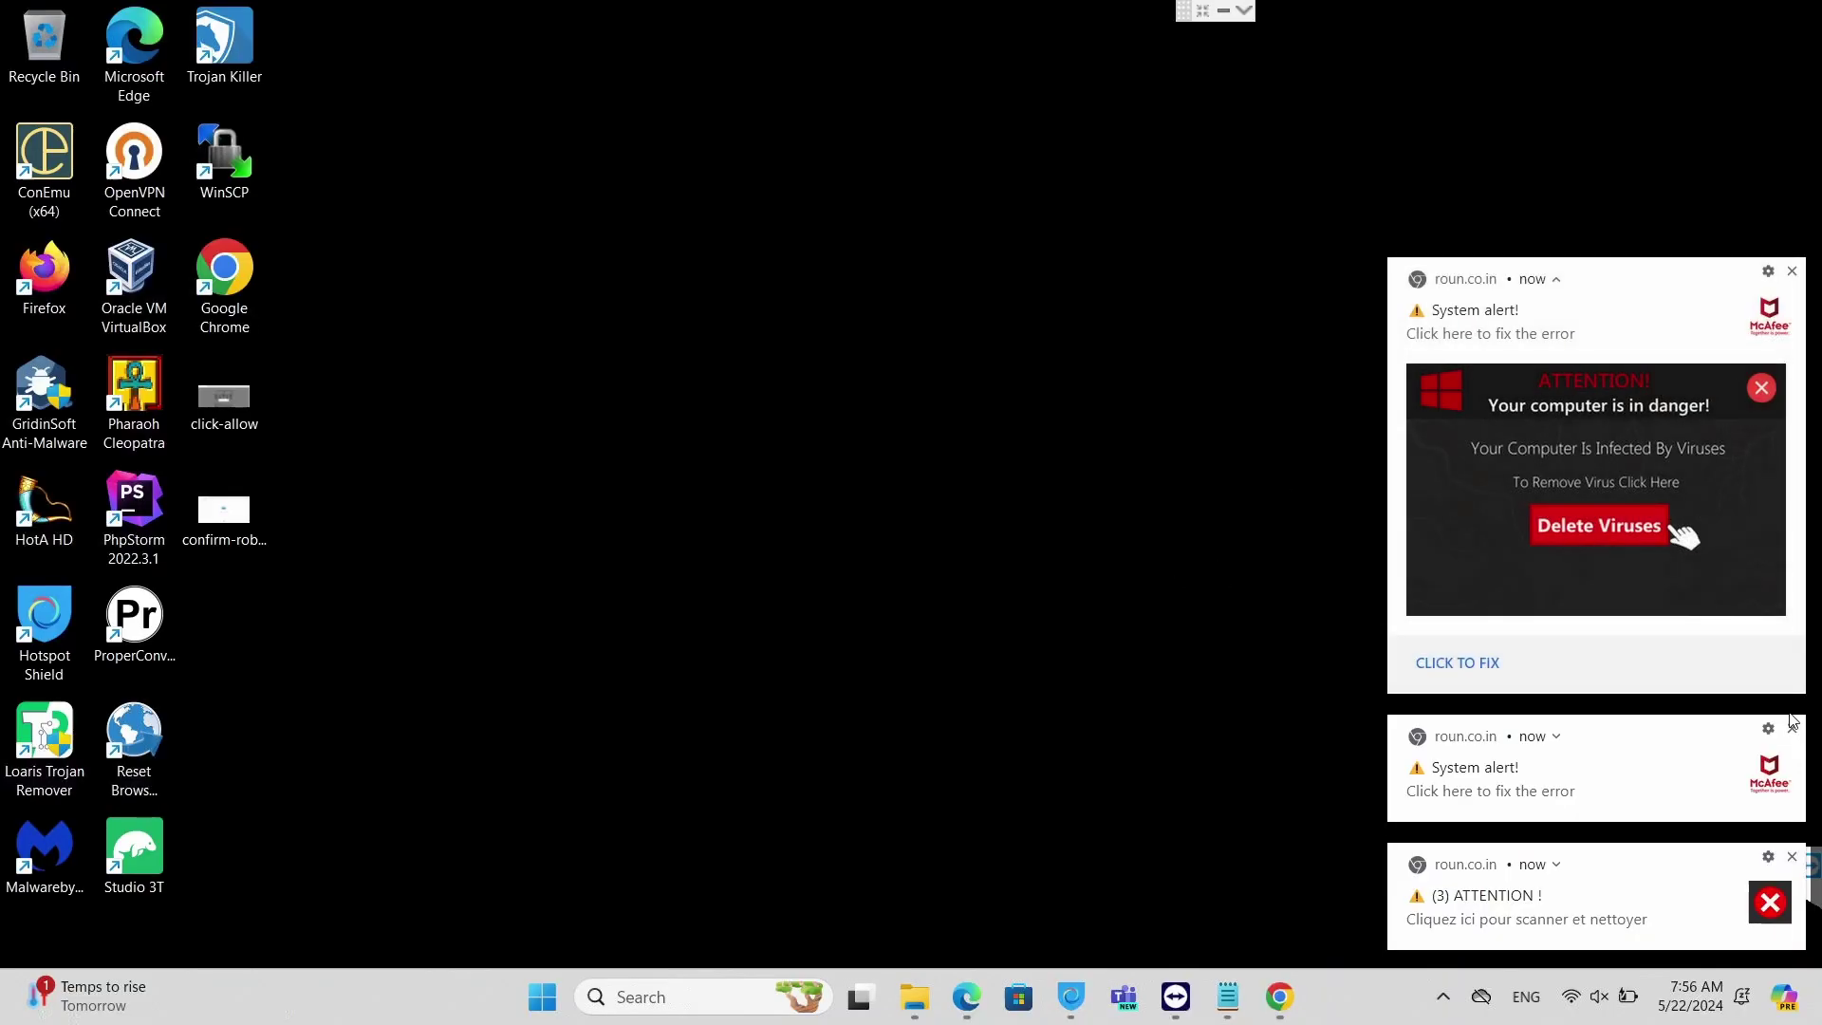
left_click(1793, 857)
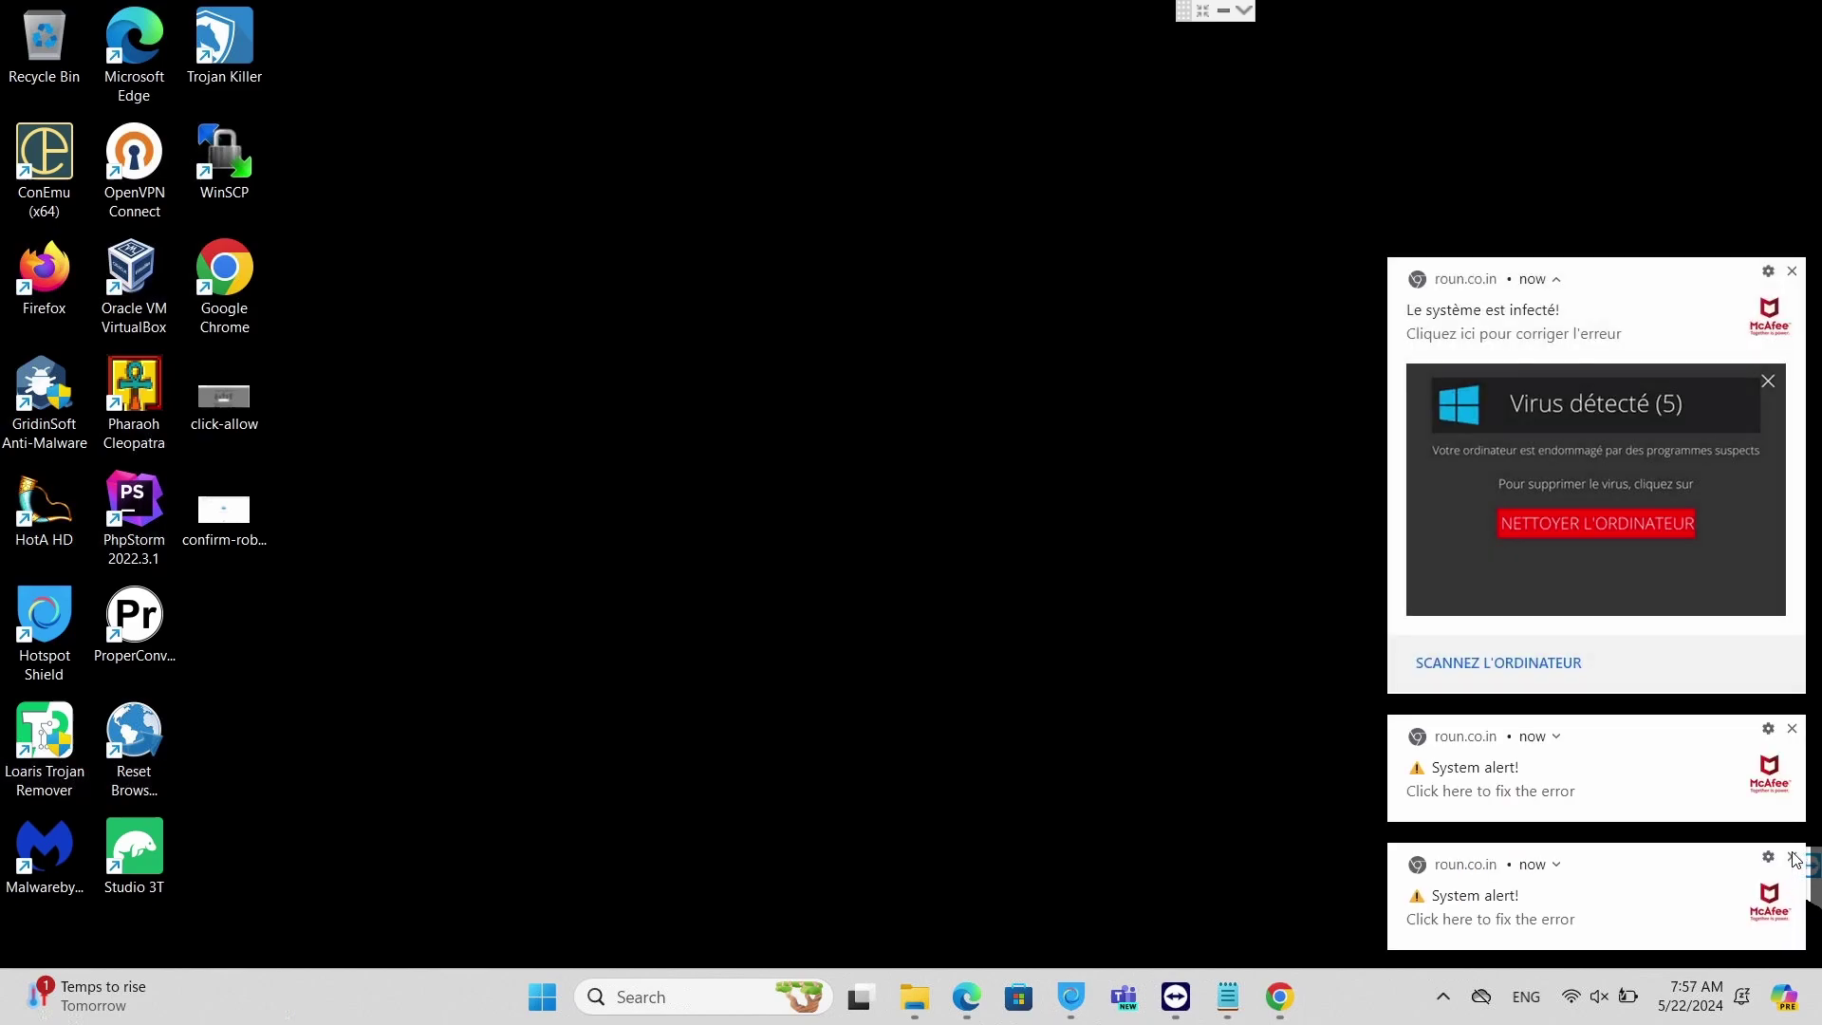
left_click(1793, 731)
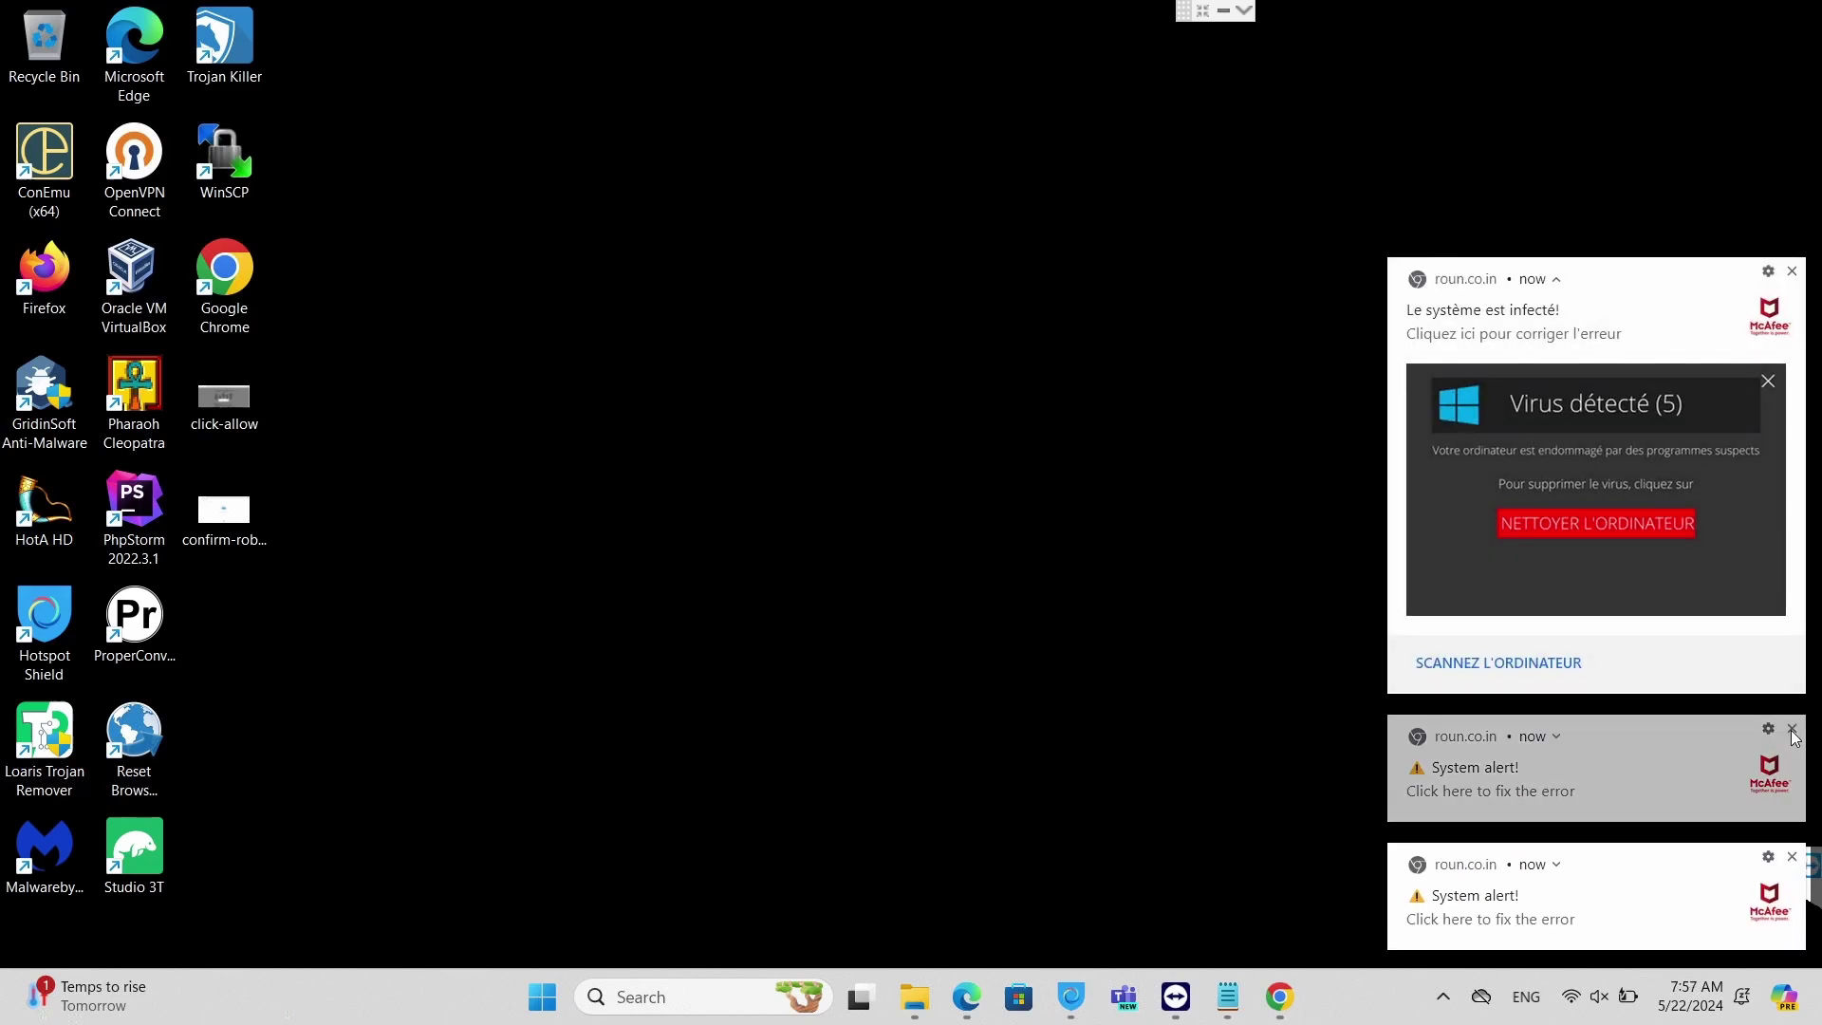
left_click(1793, 858)
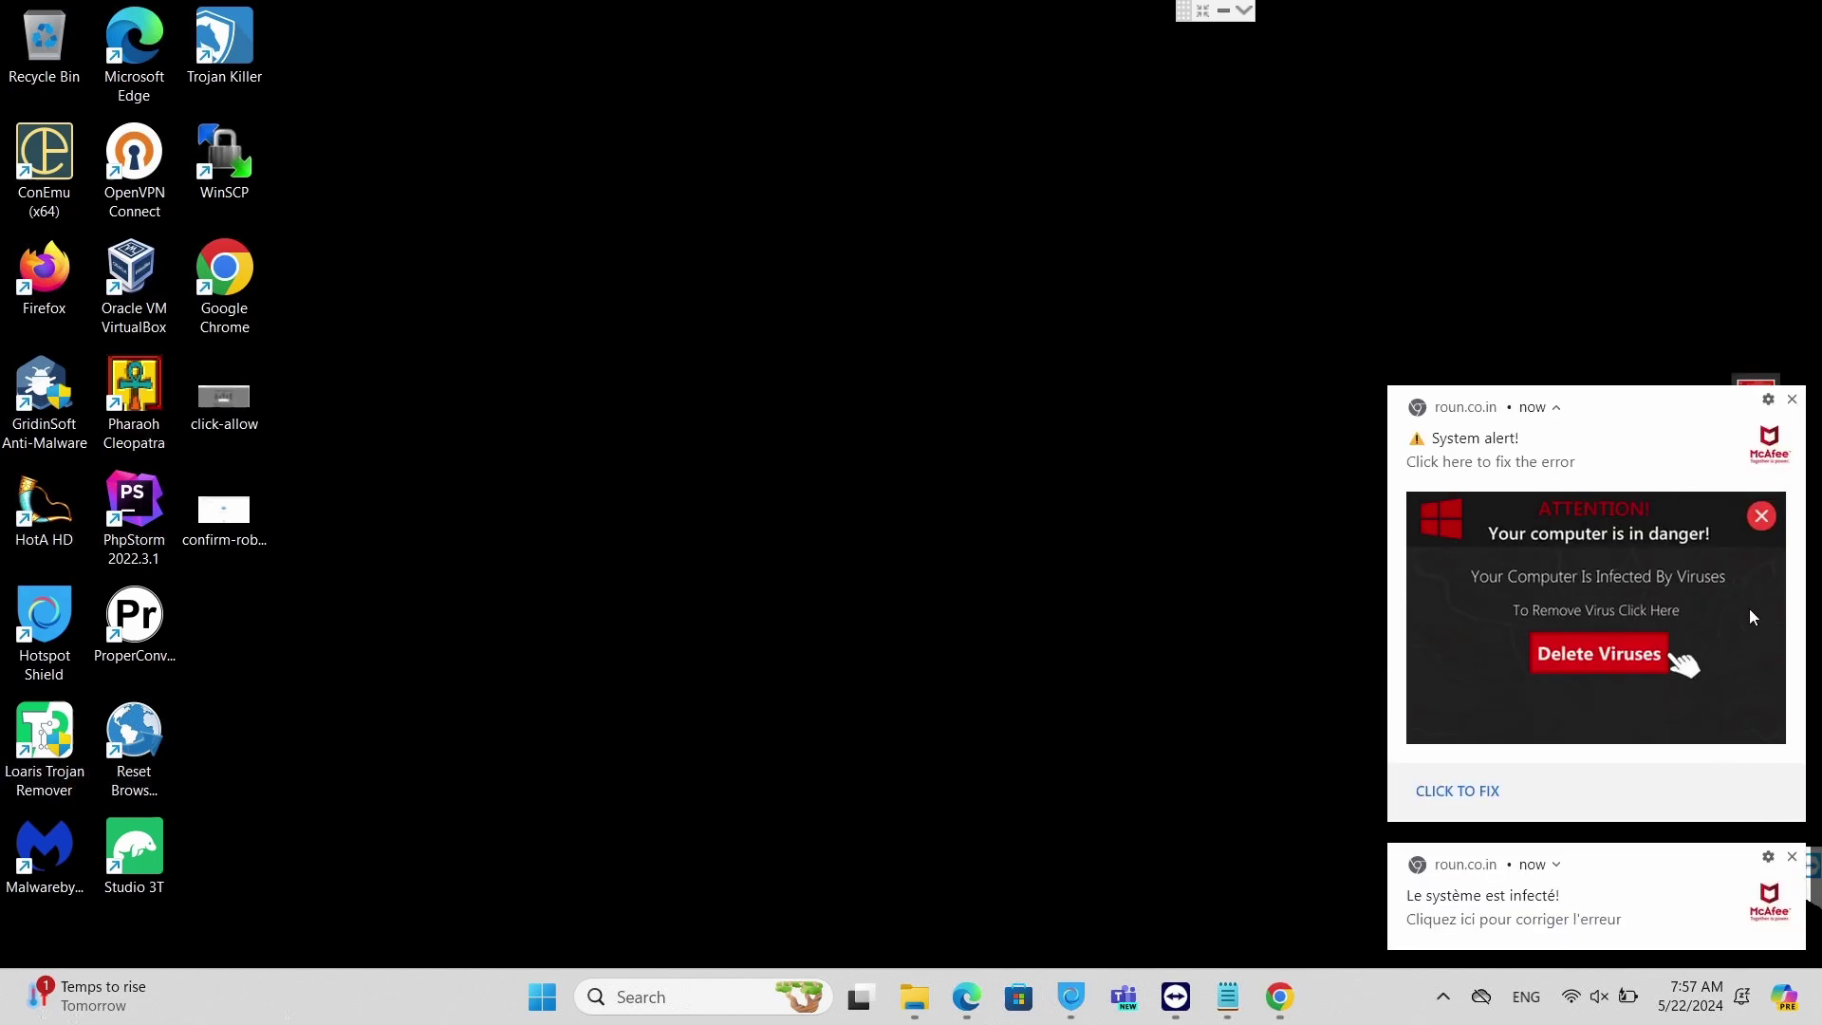
left_click(1793, 858)
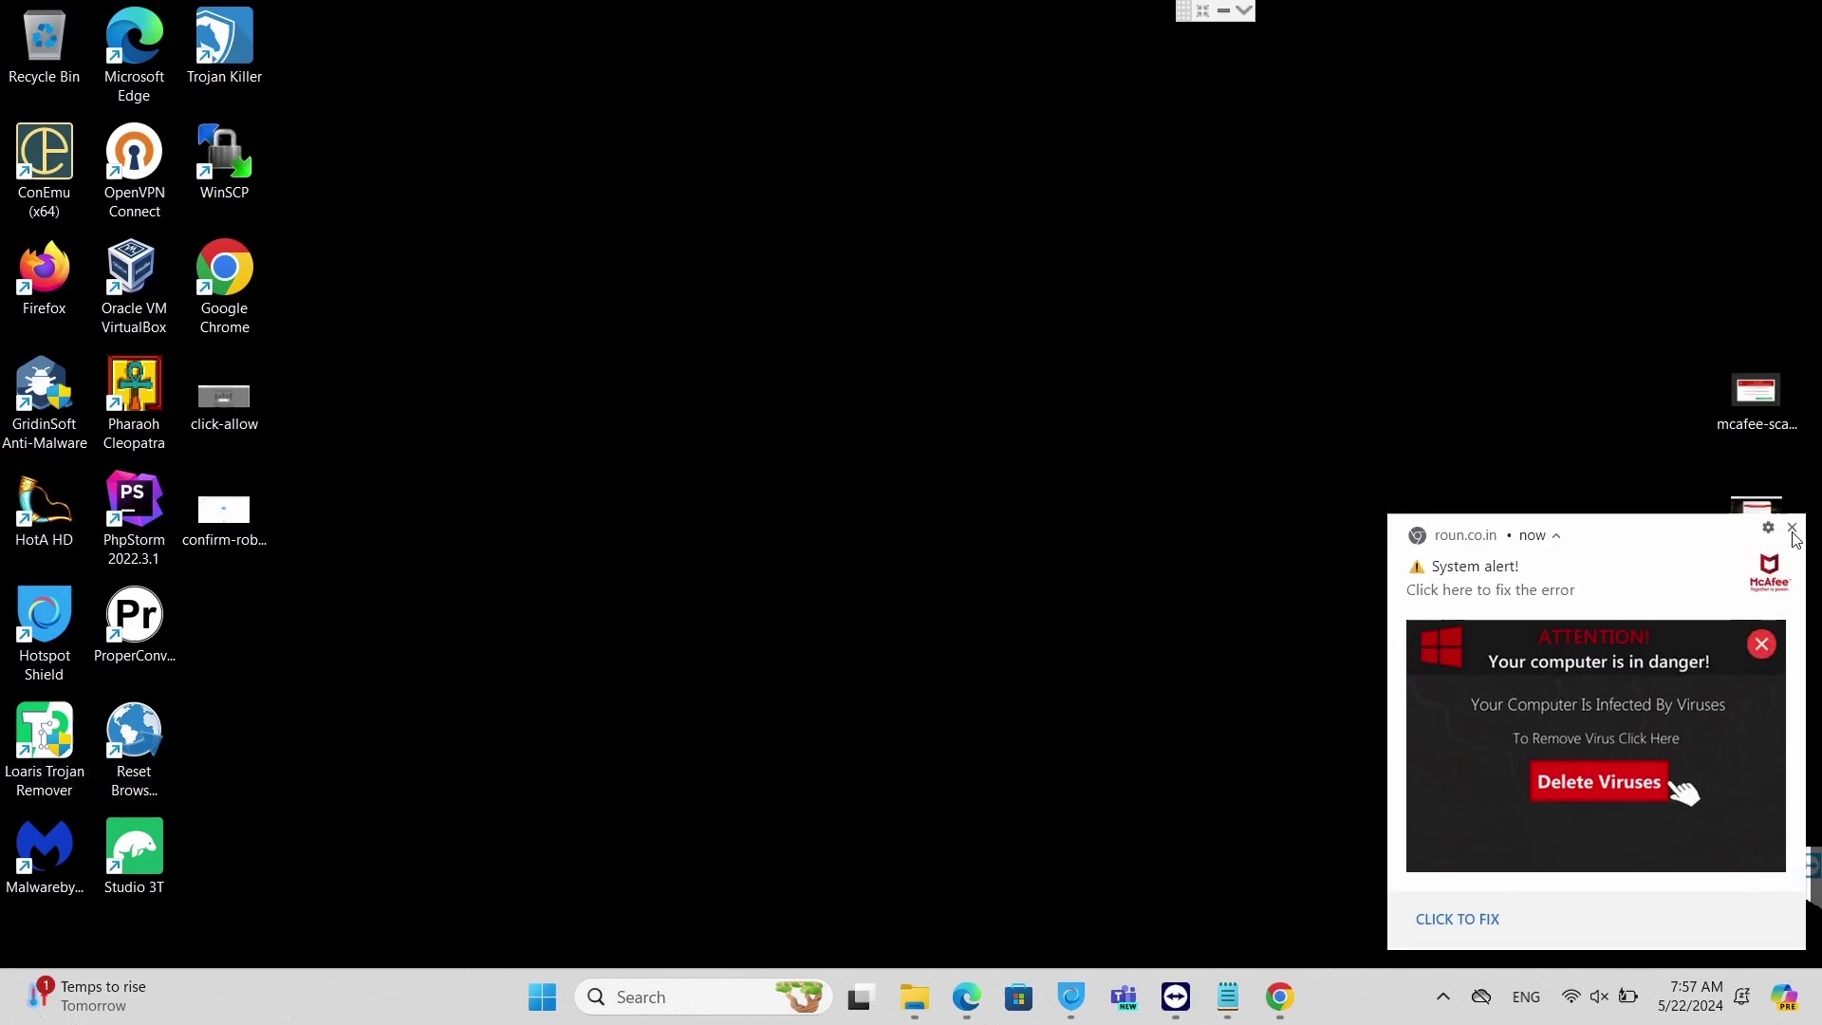
Close the last 'System alert!' toast, then Allow notifications for qwwnvw.nogroxtryous.com
left_click(1793, 529)
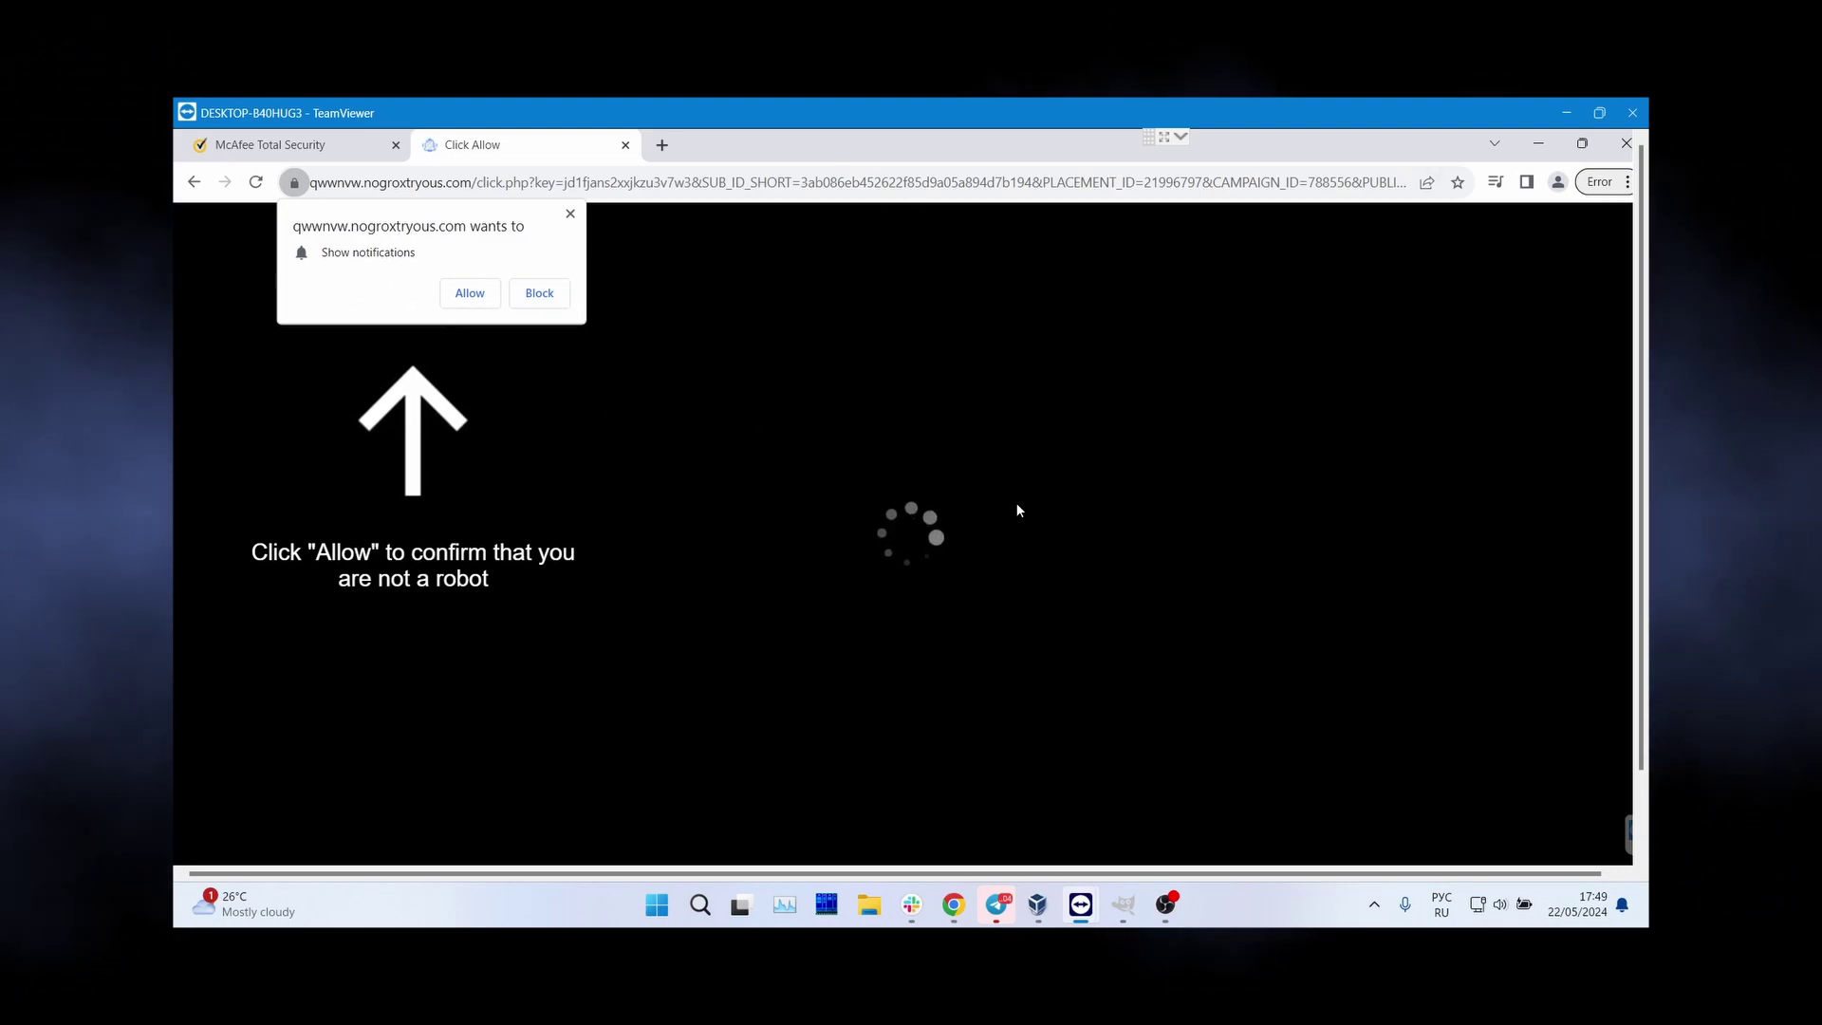
left_click(470, 295)
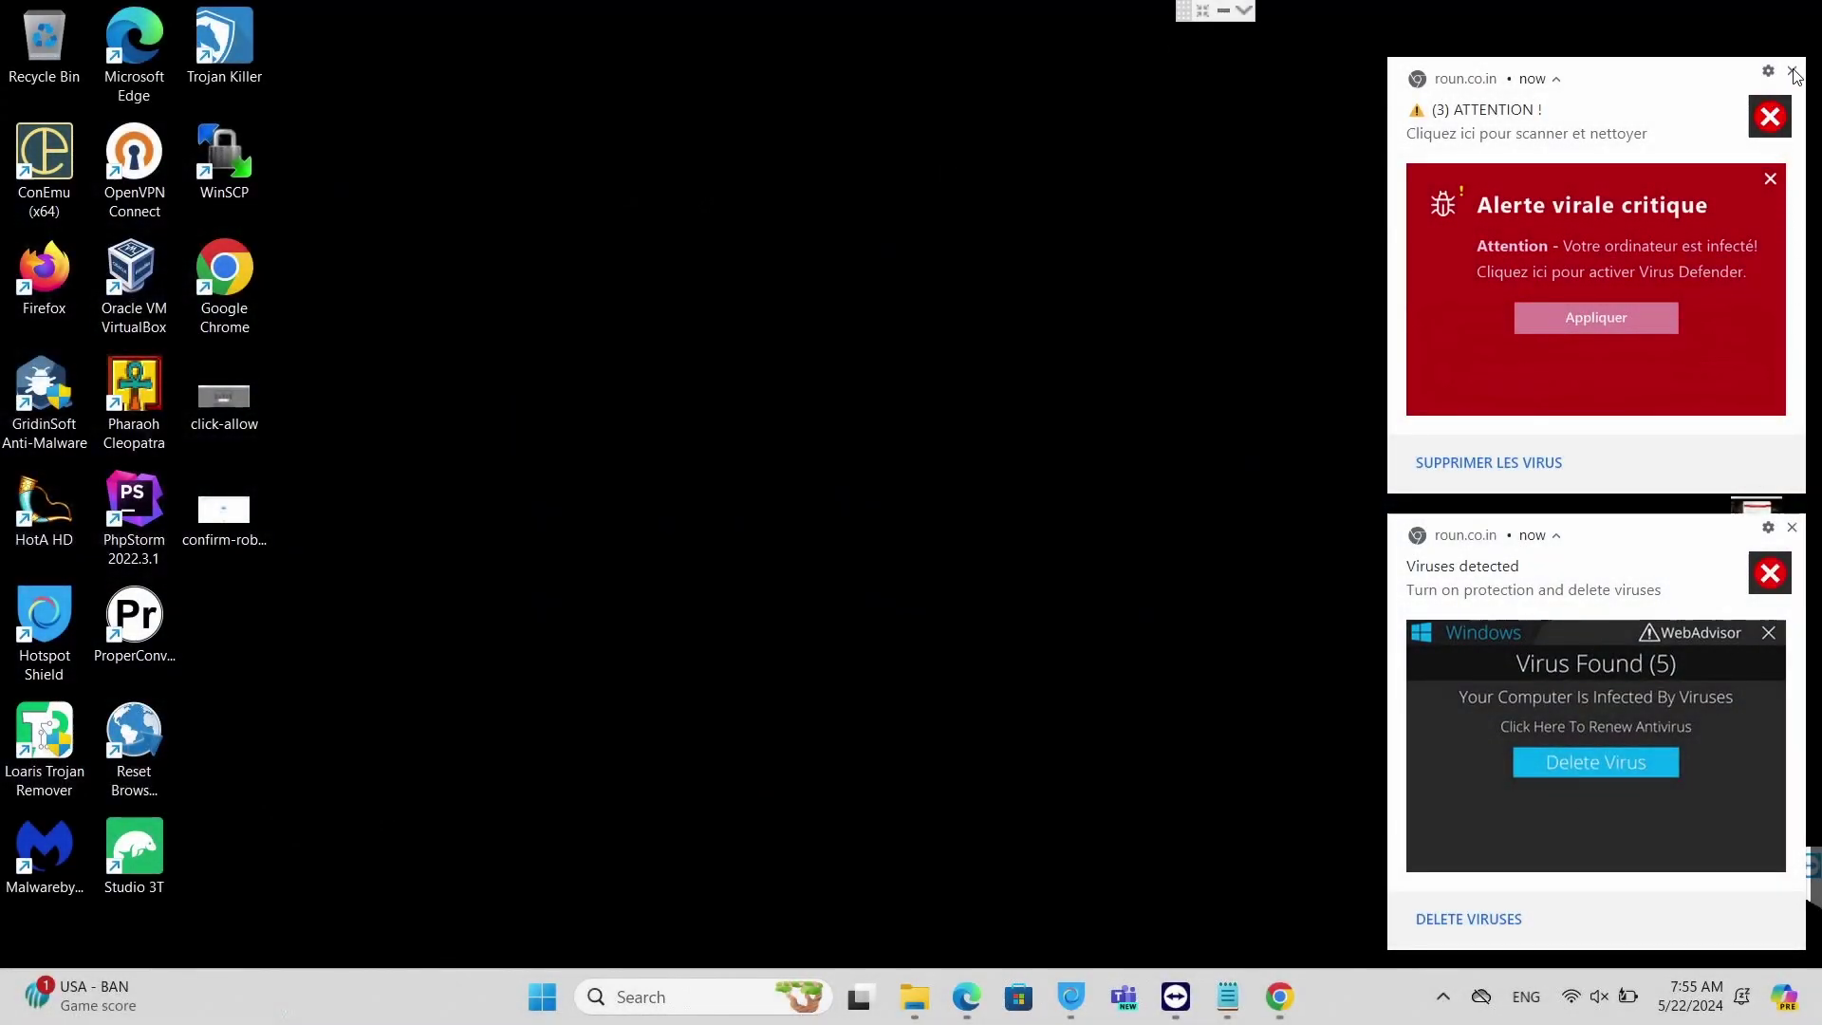
Close the eight new roun.co.in toasts, including 'Alerte système!', 'Viruses detected' and 'Alerte virale critique'
left_click(1793, 72)
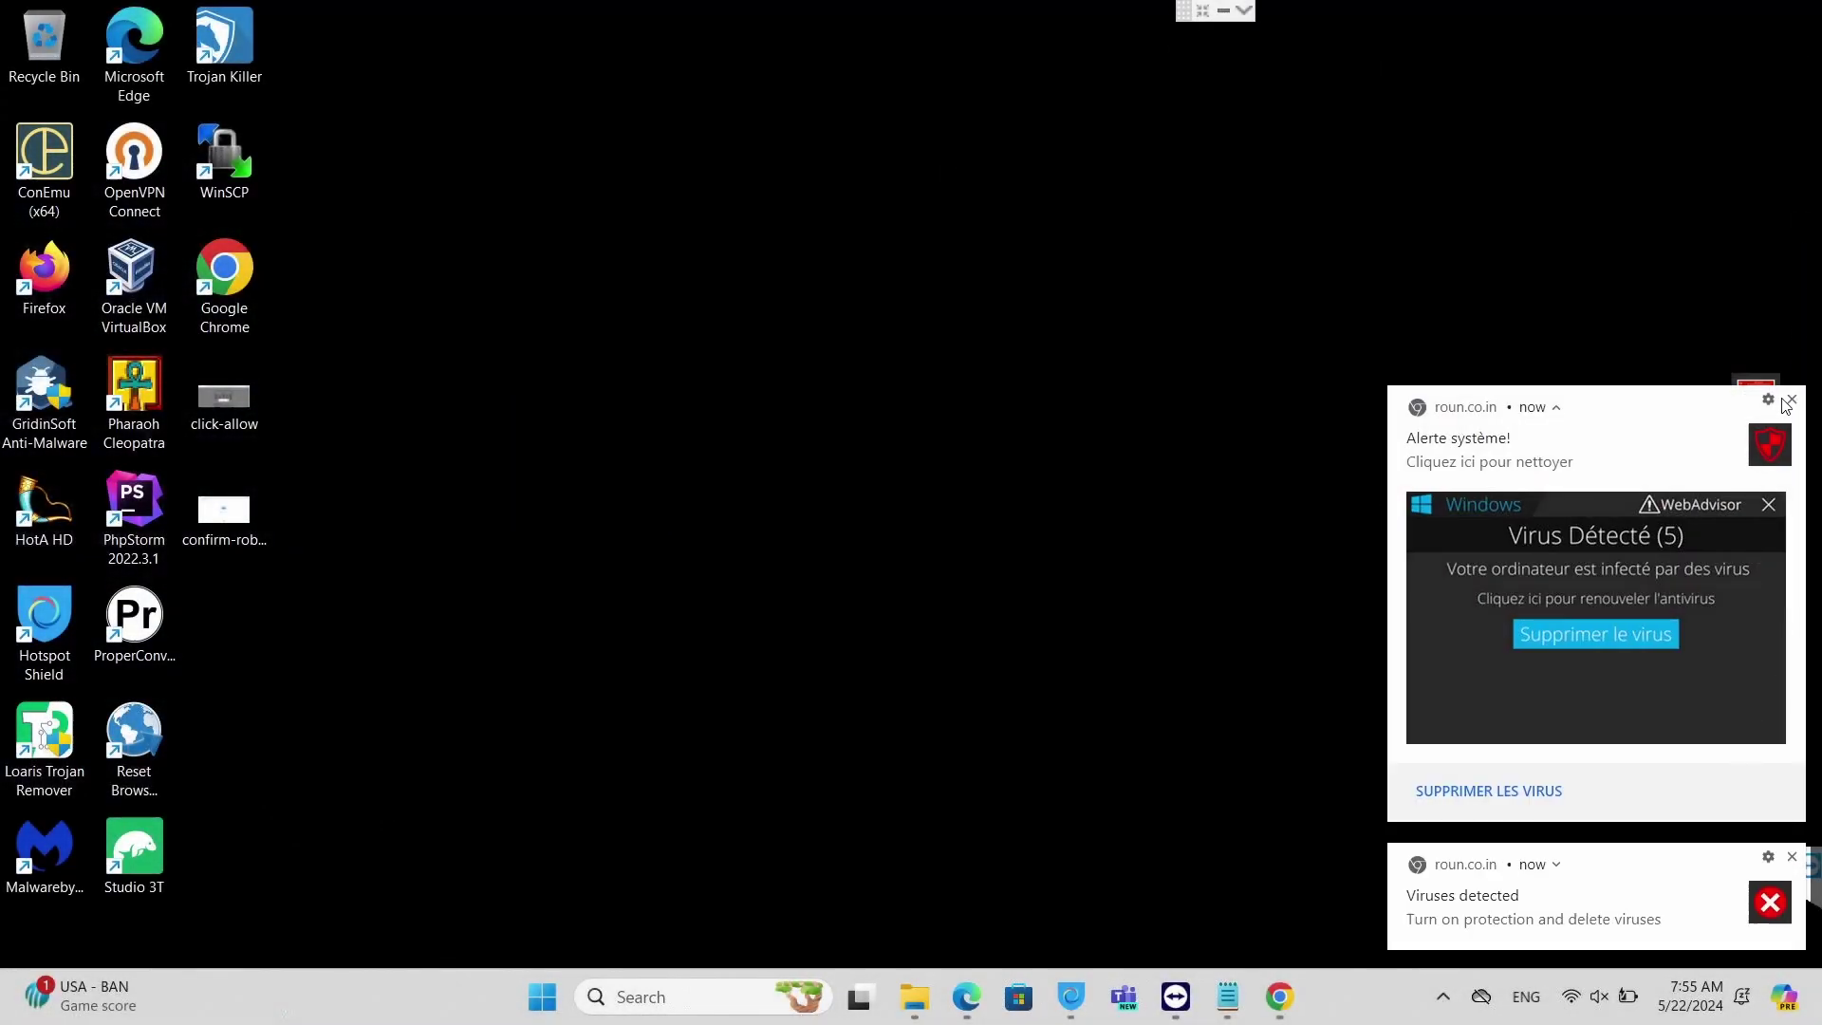
left_click(1793, 400)
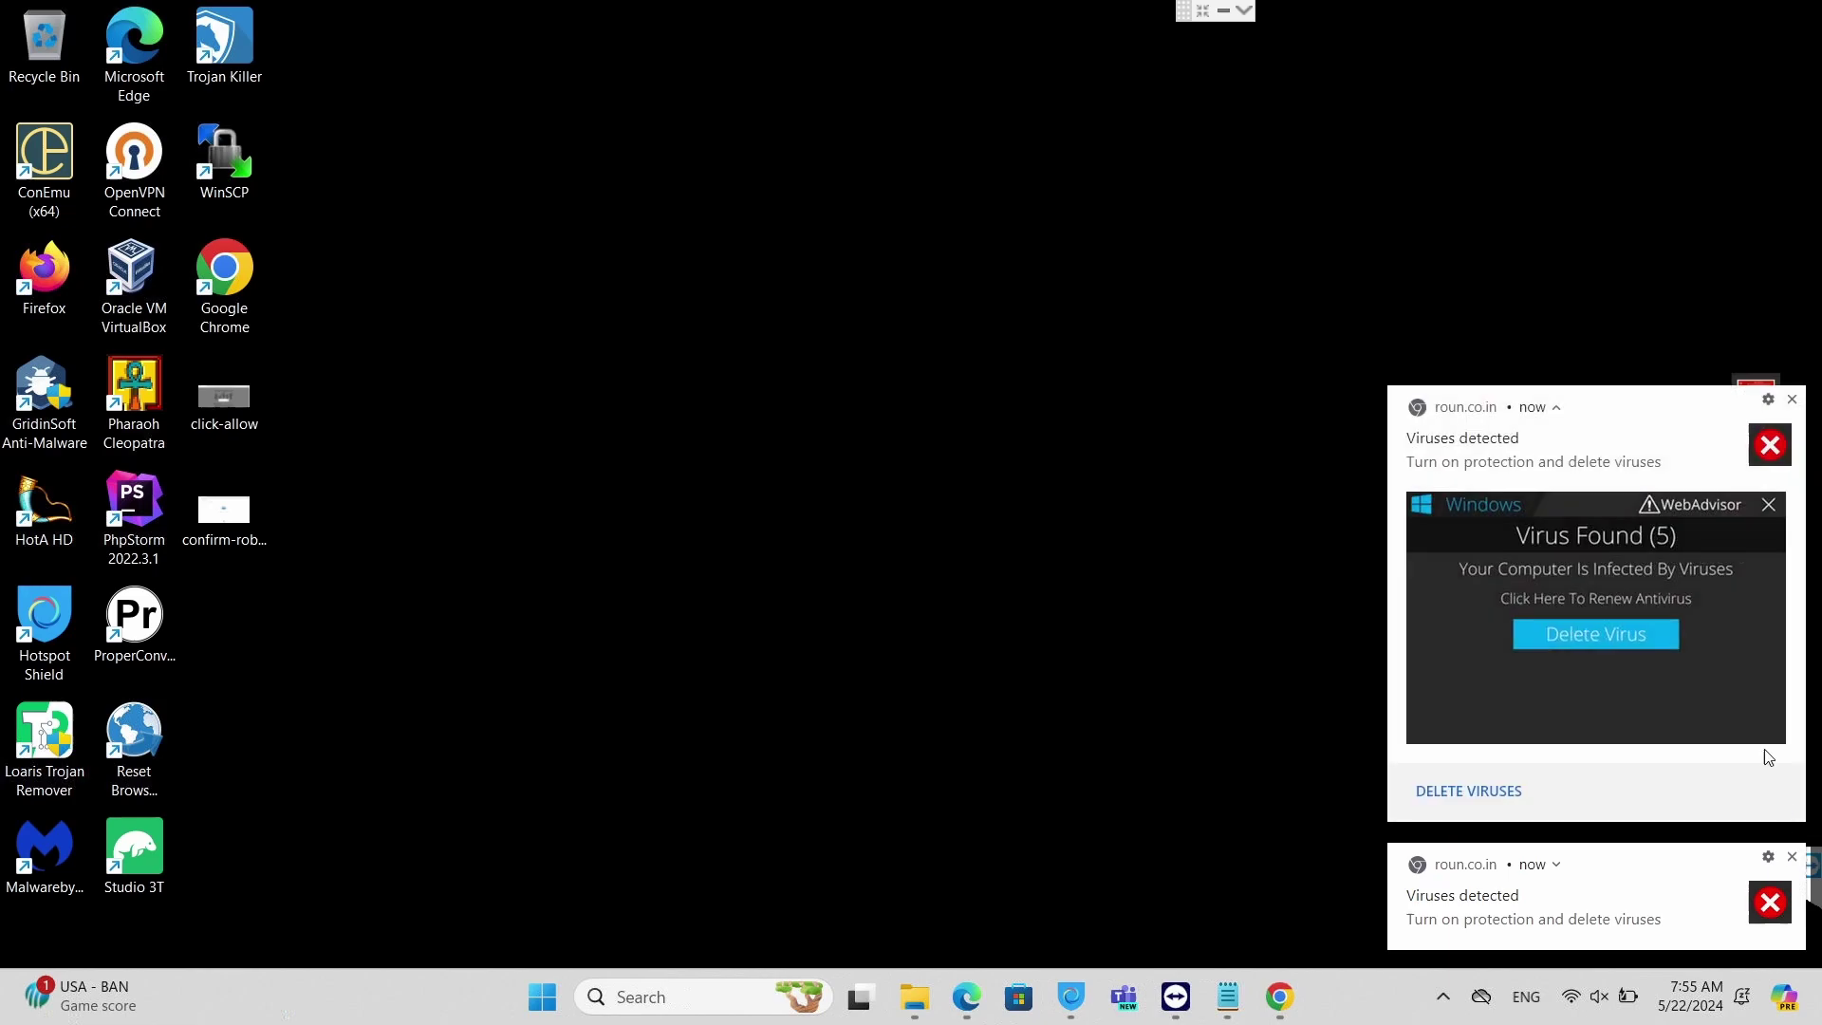
left_click(1793, 859)
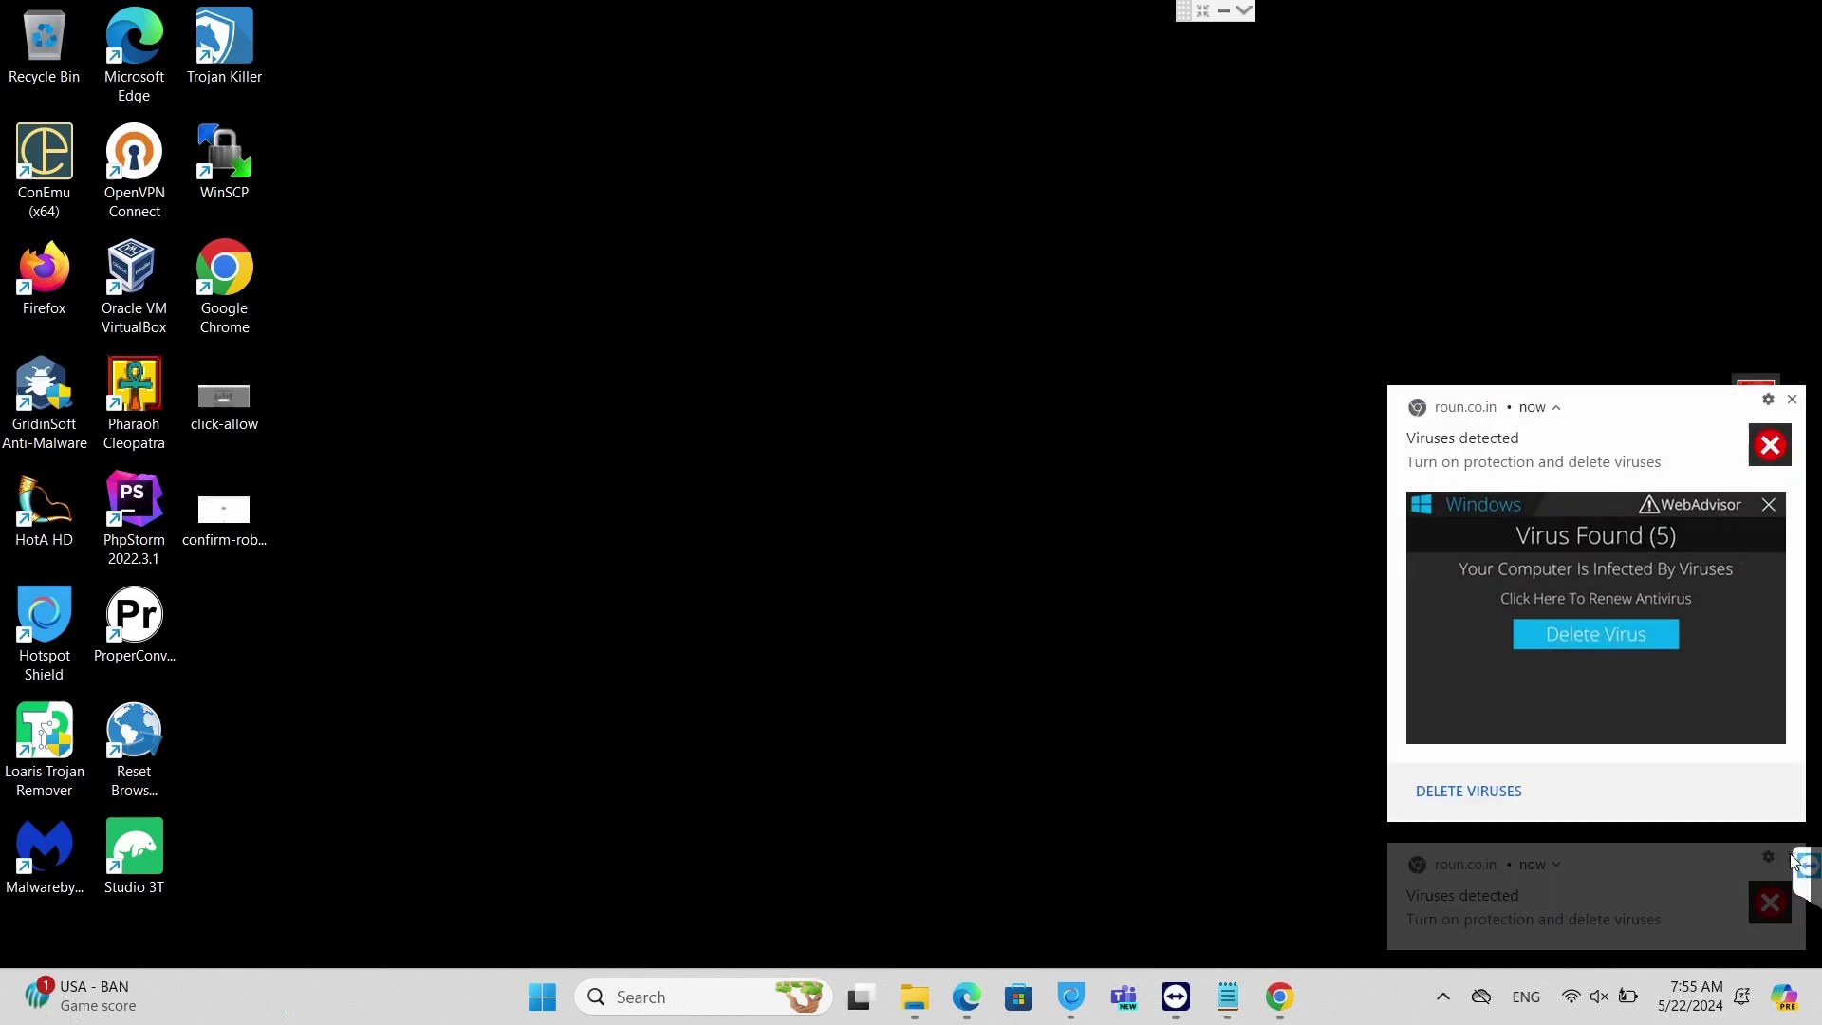
left_click(1793, 527)
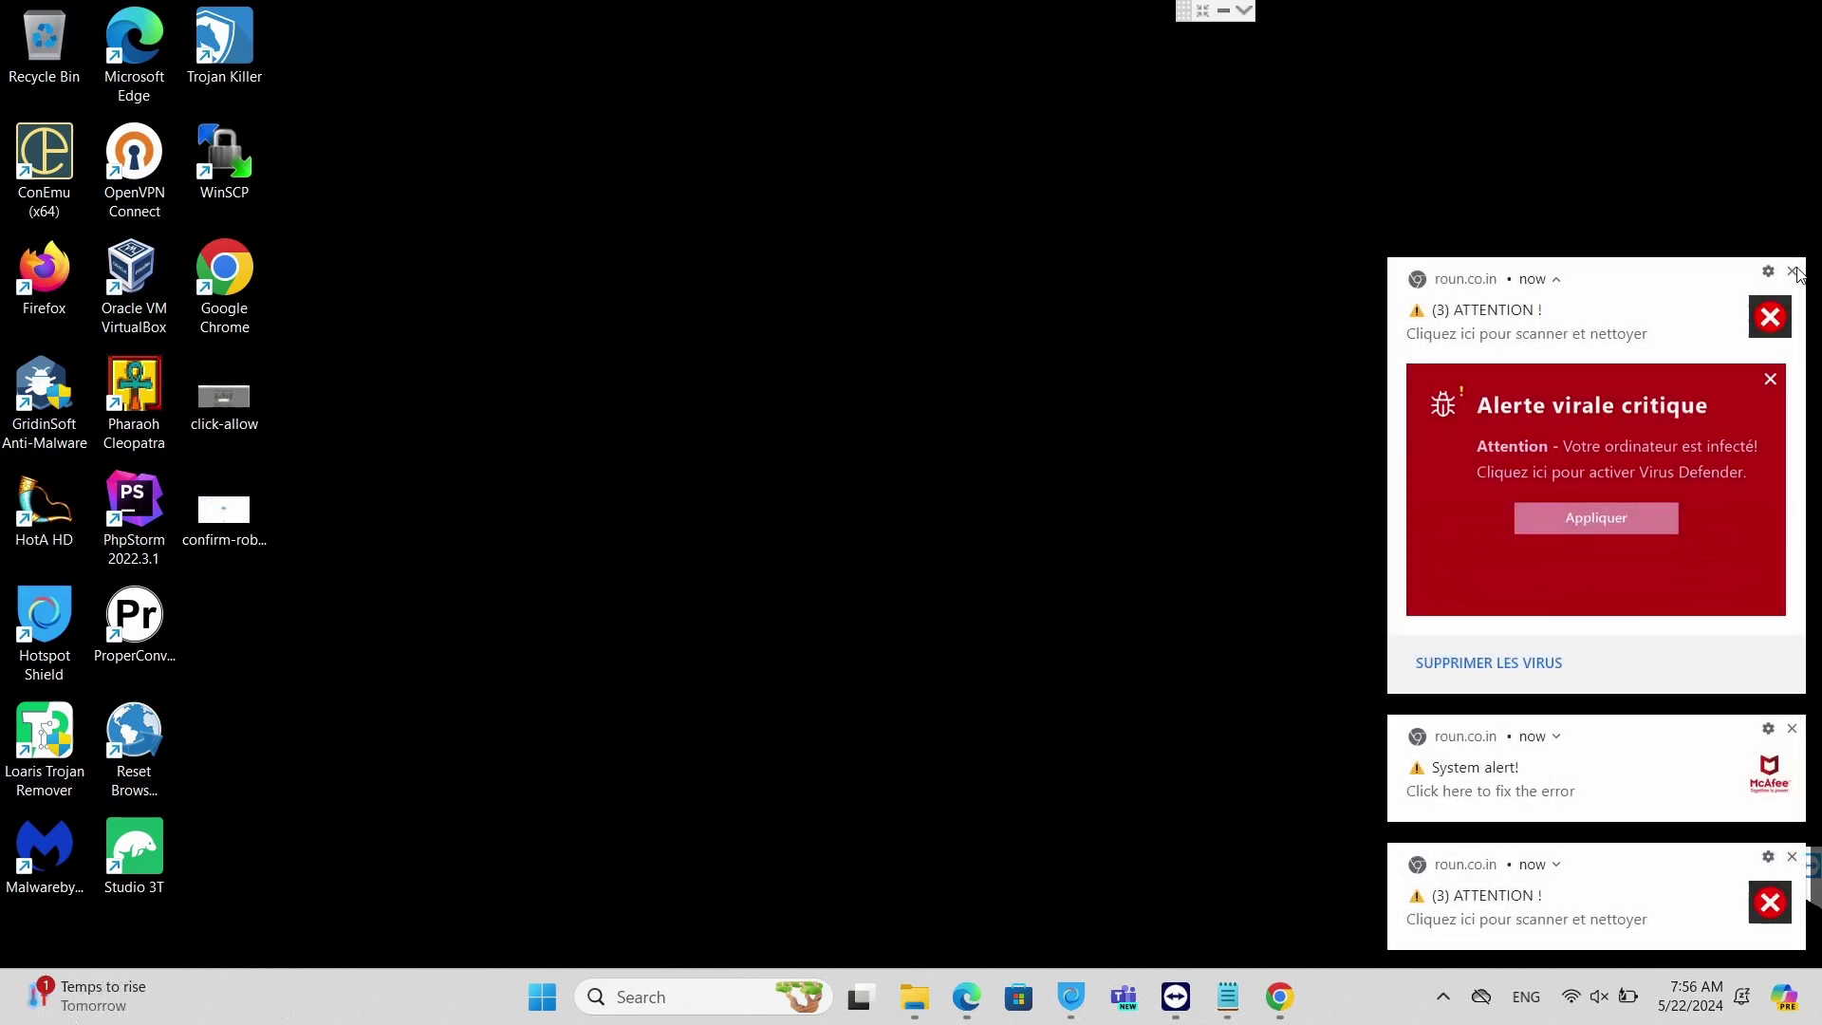
left_click(1794, 272)
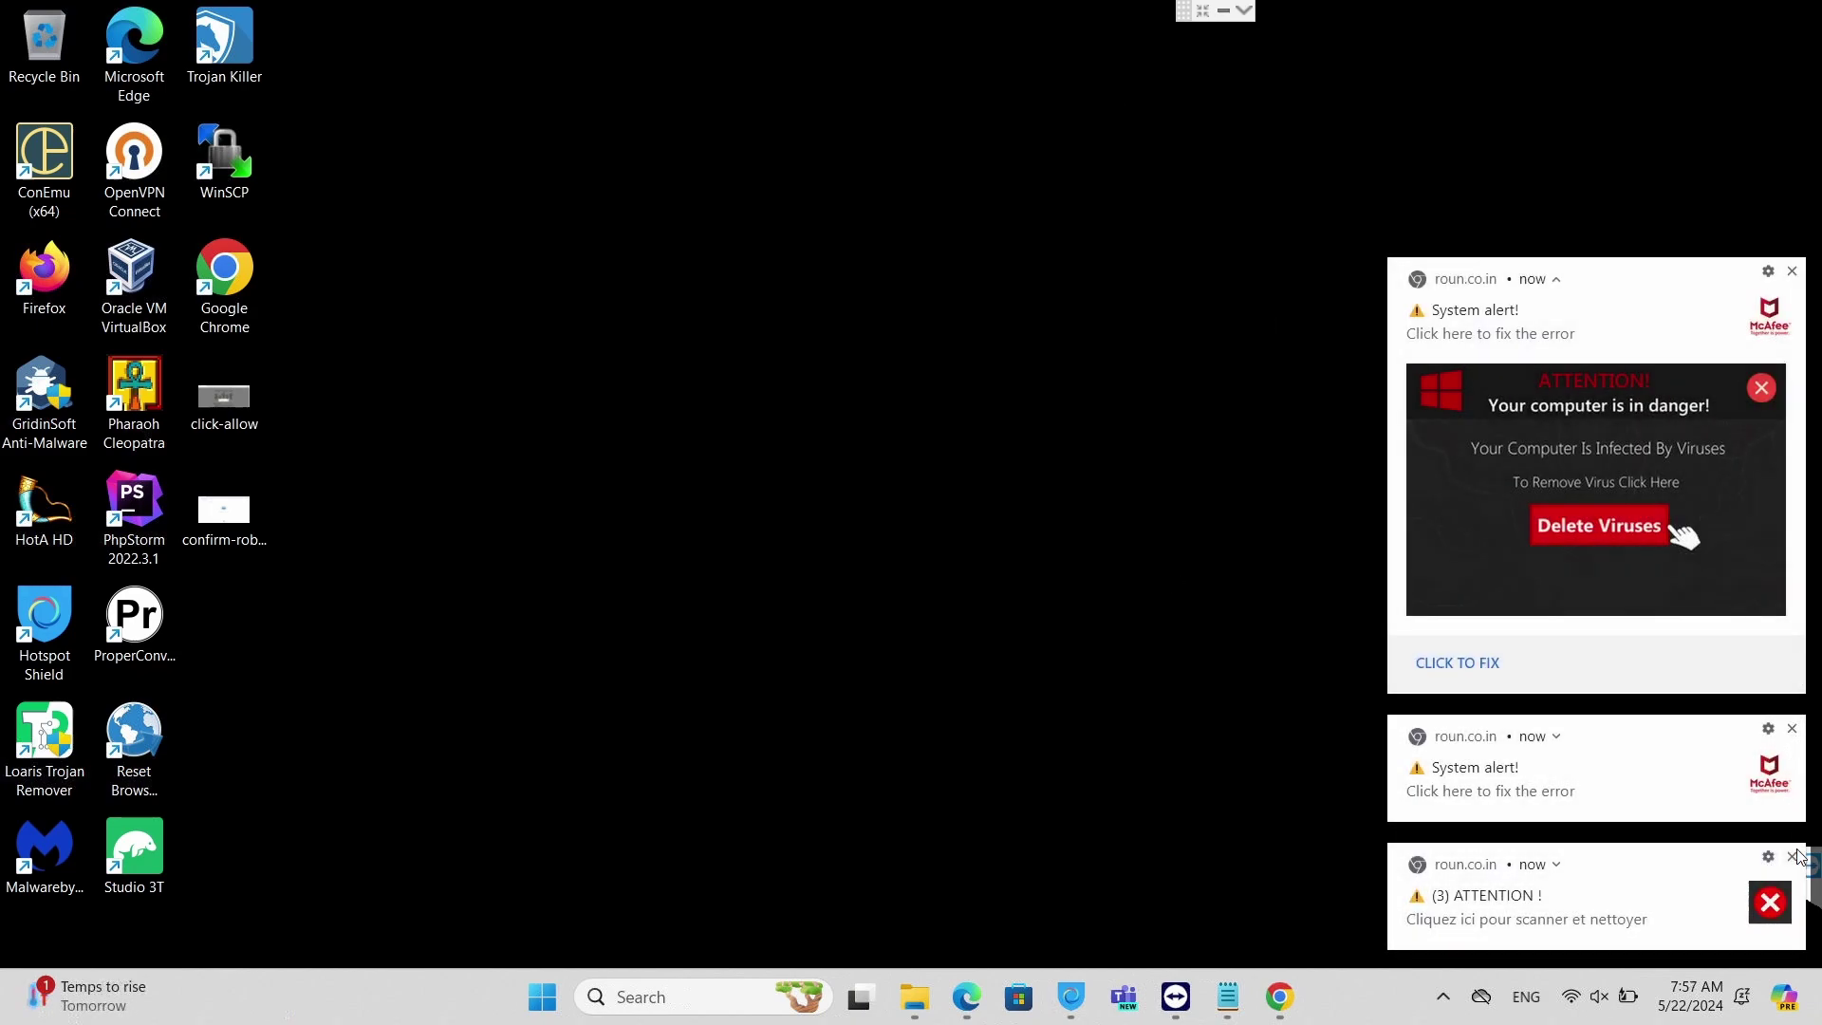
left_click(1792, 858)
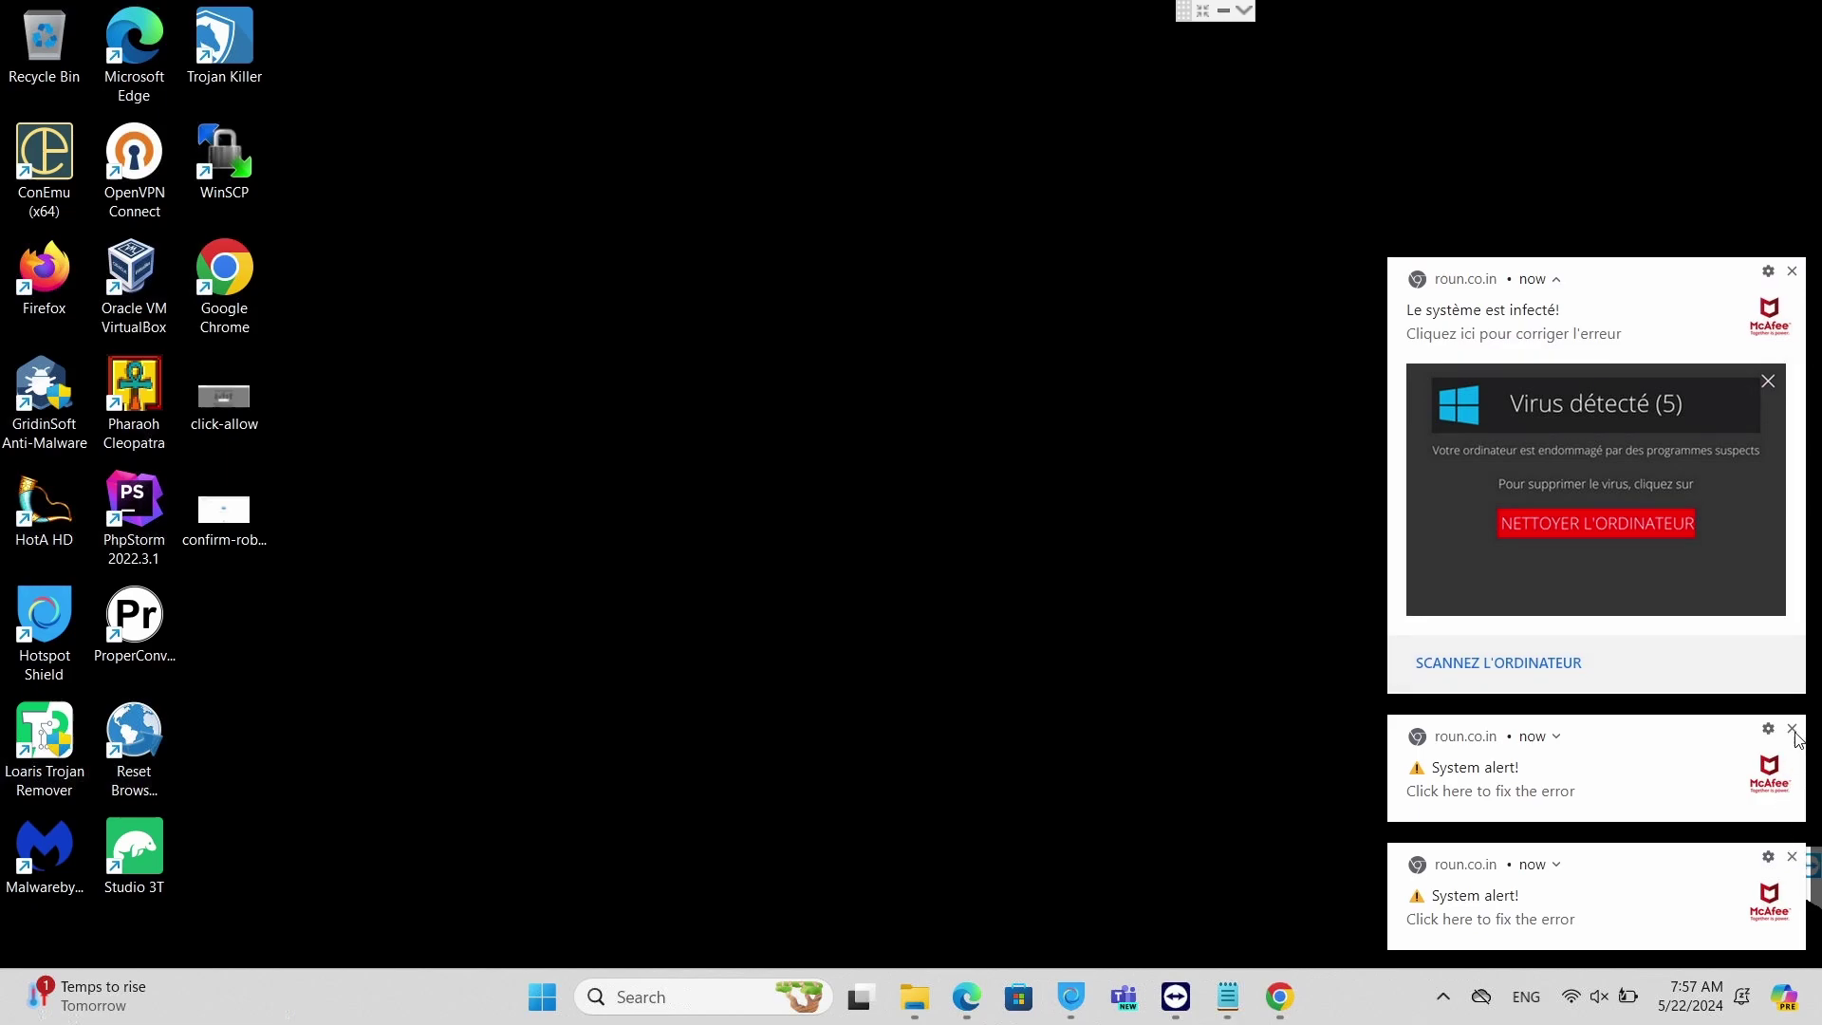
left_click(1793, 731)
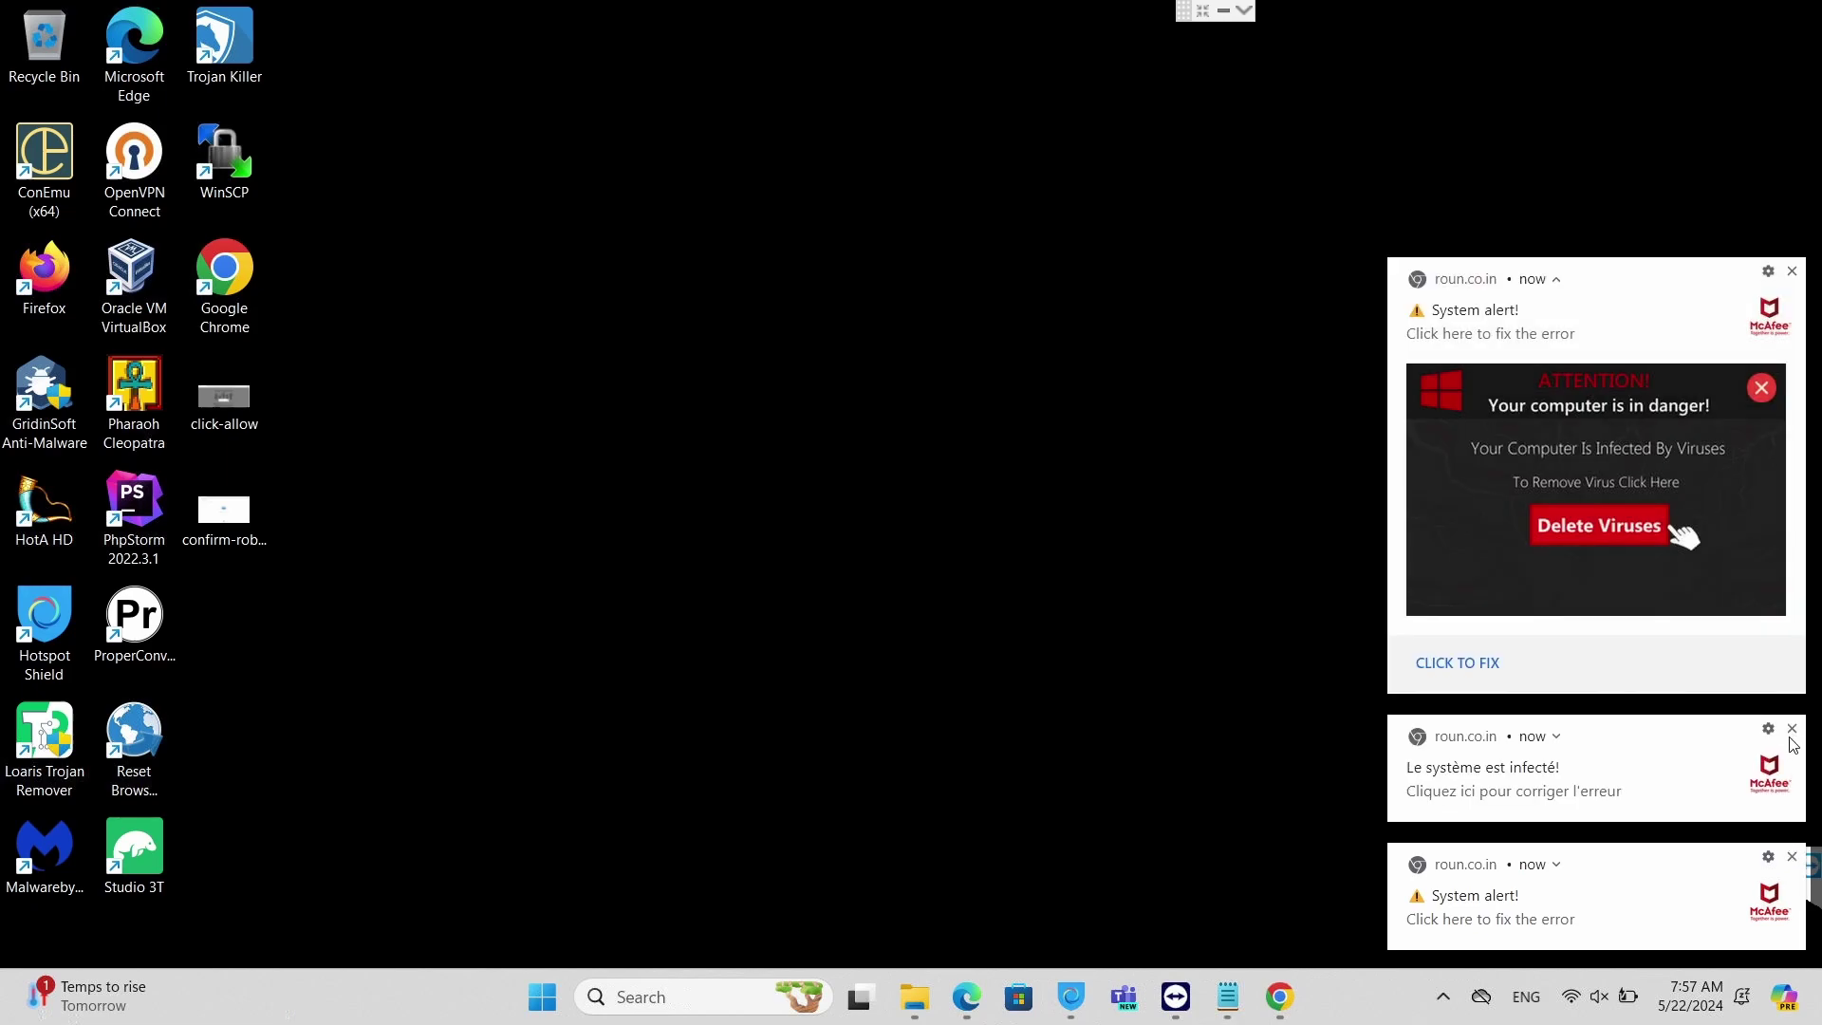
left_click(1793, 858)
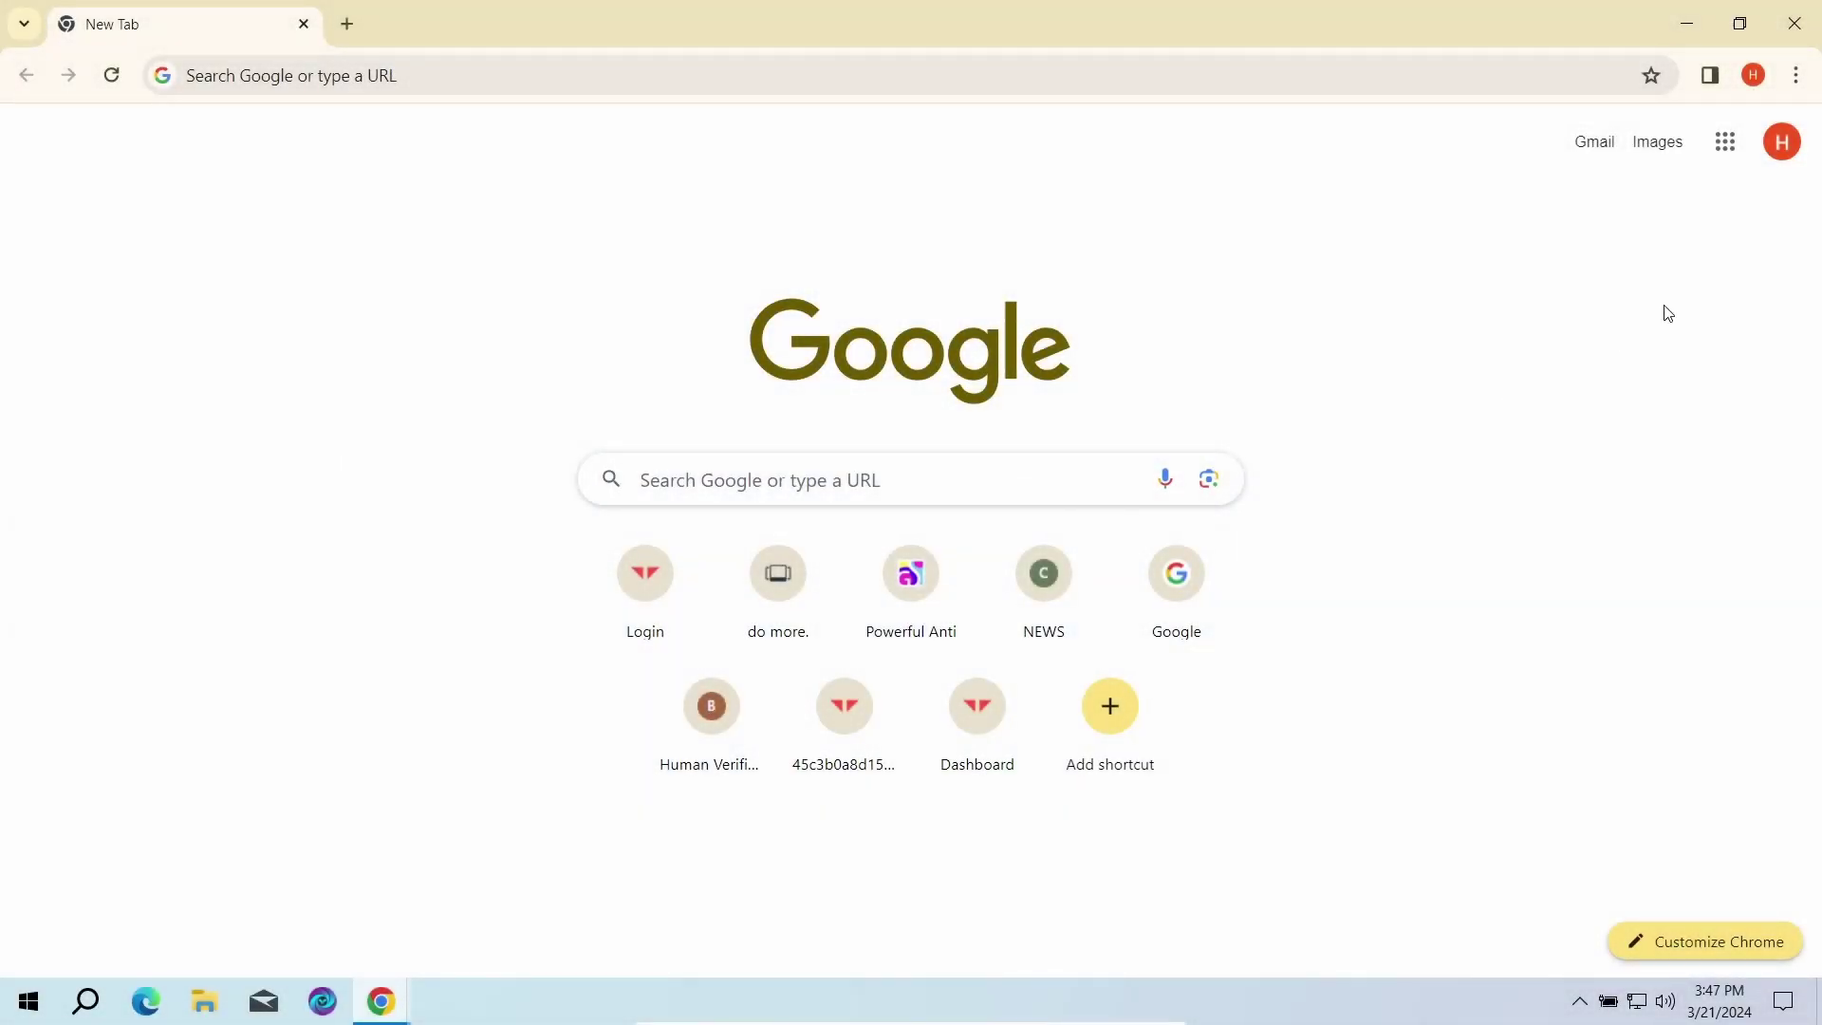
Reach Site settings via a 'notifications' settings search and reset popcash.breliu.shop's permissions
left_click(1799, 79)
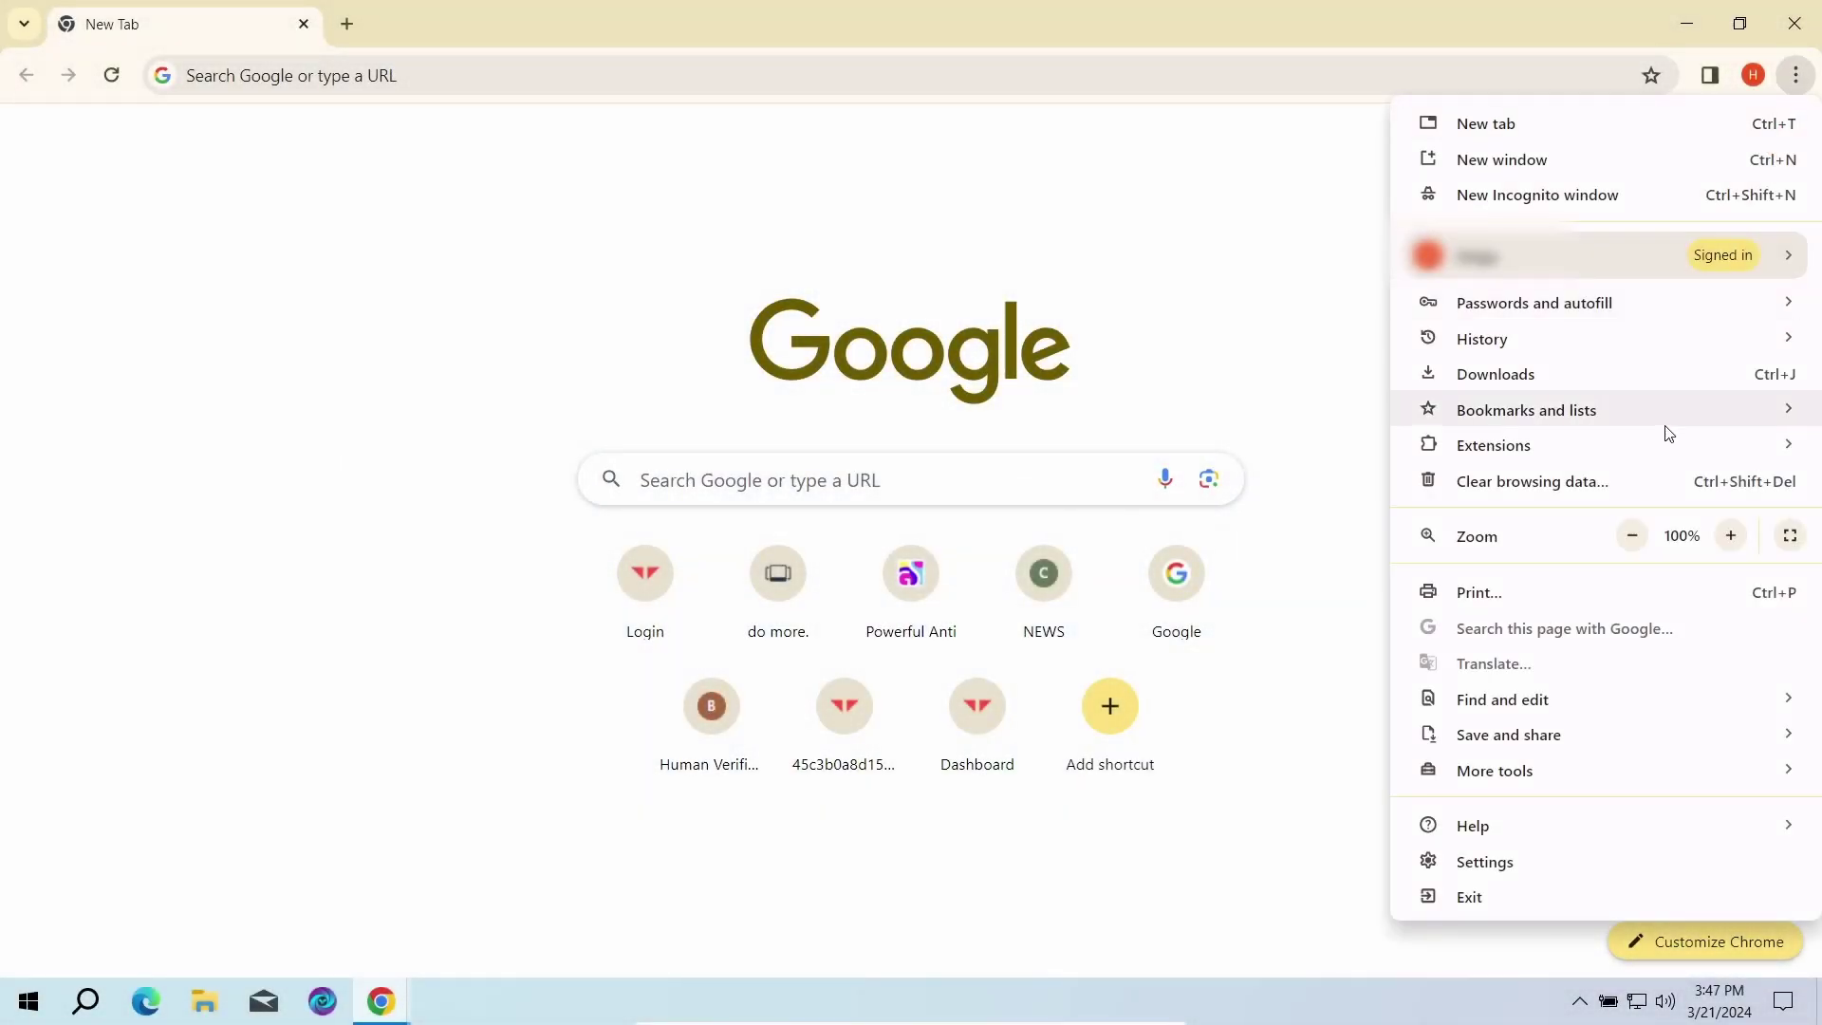
left_click(1639, 863)
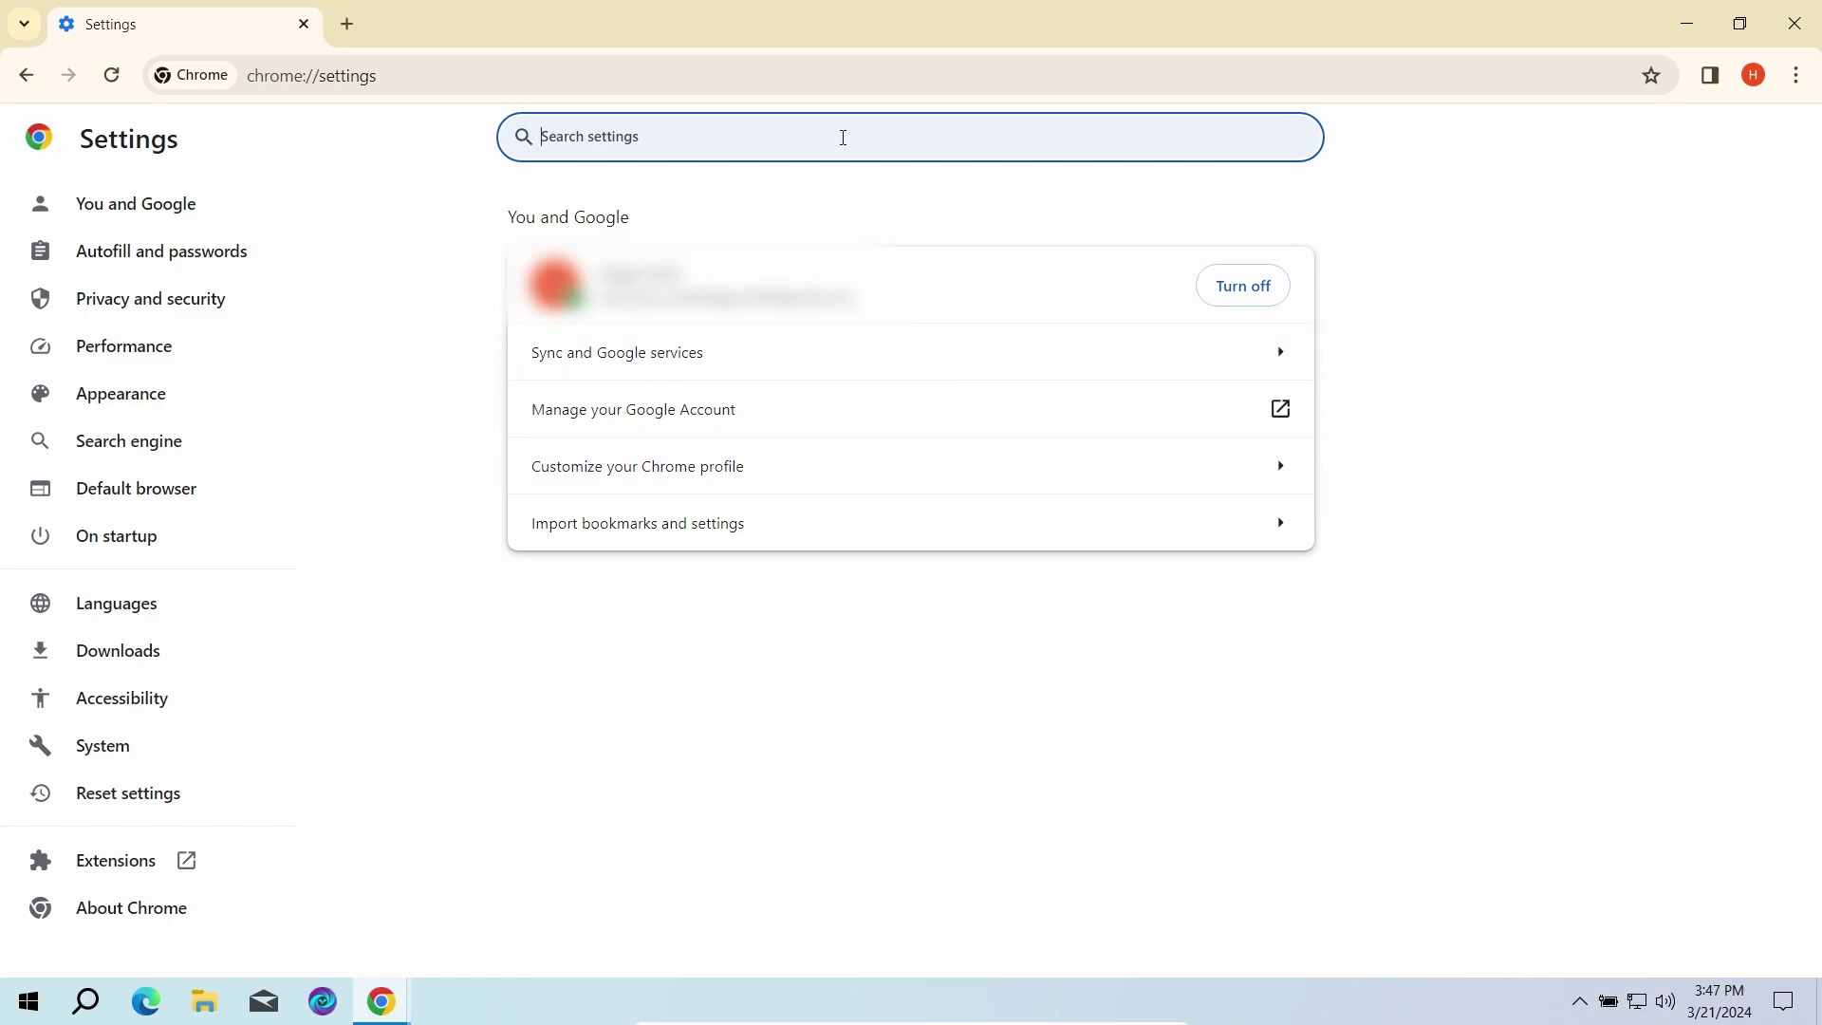
type("notifications")
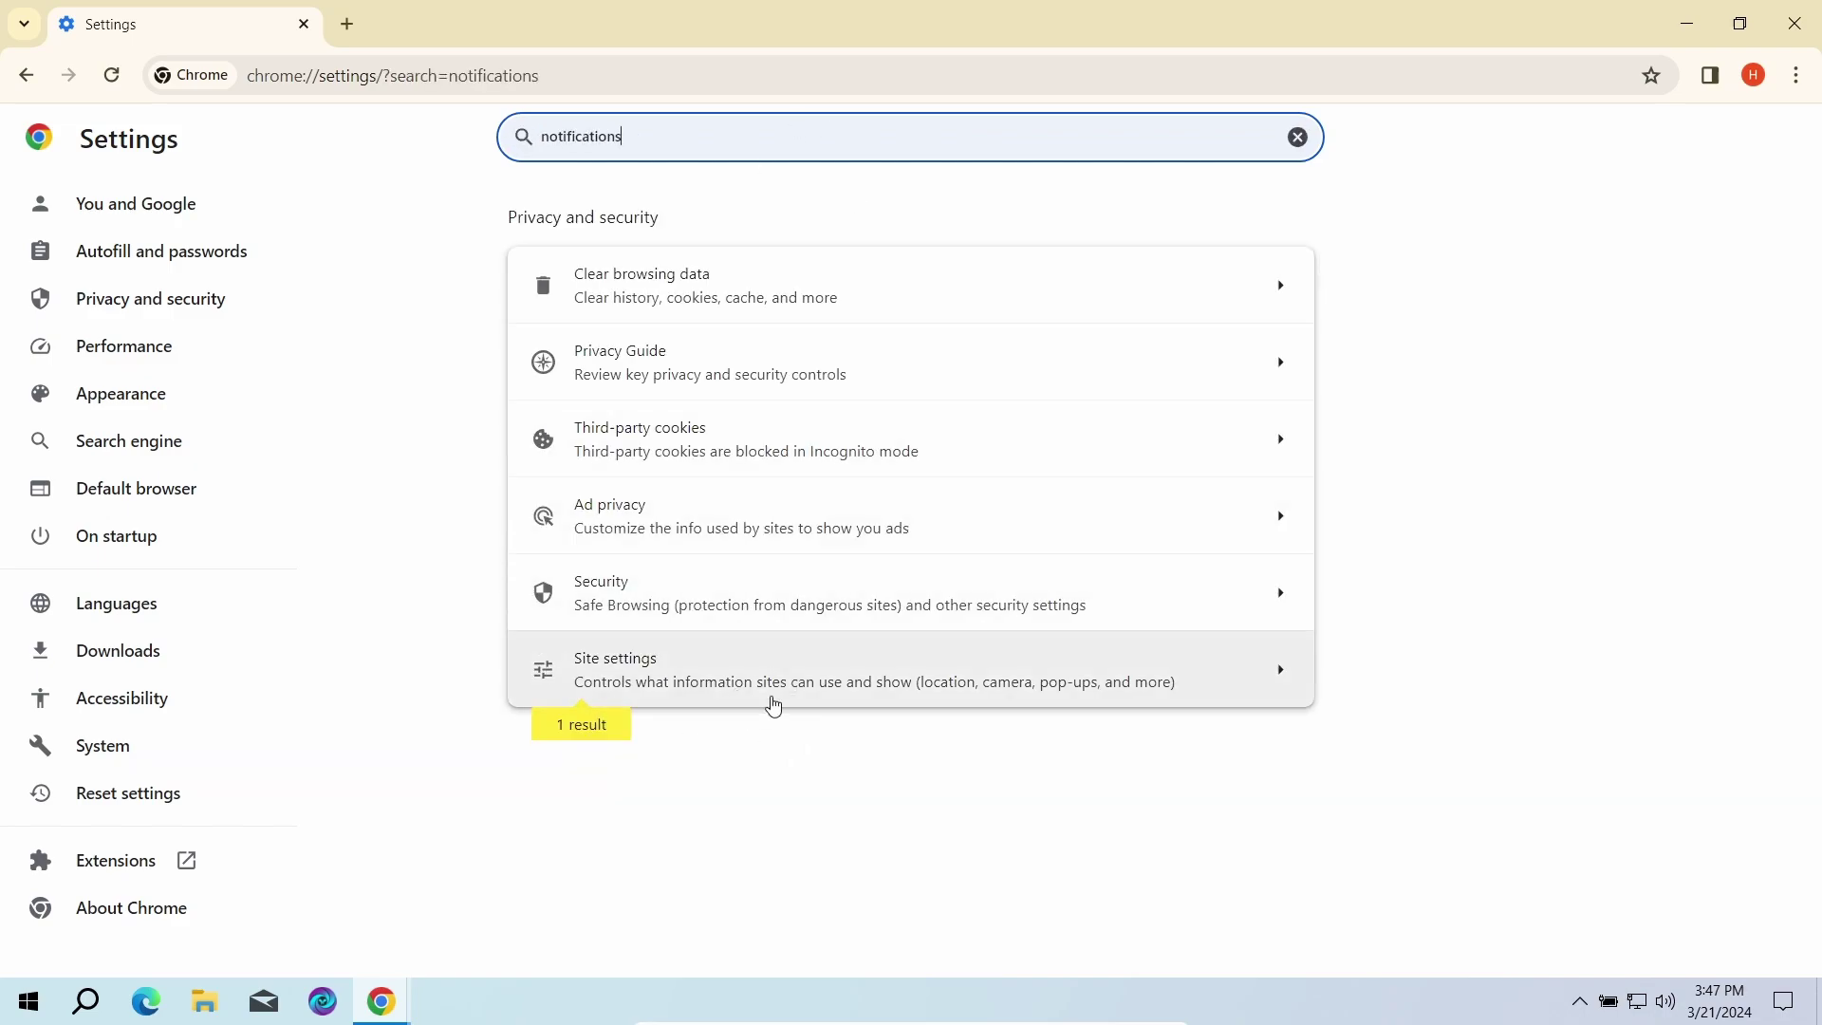
left_click(774, 707)
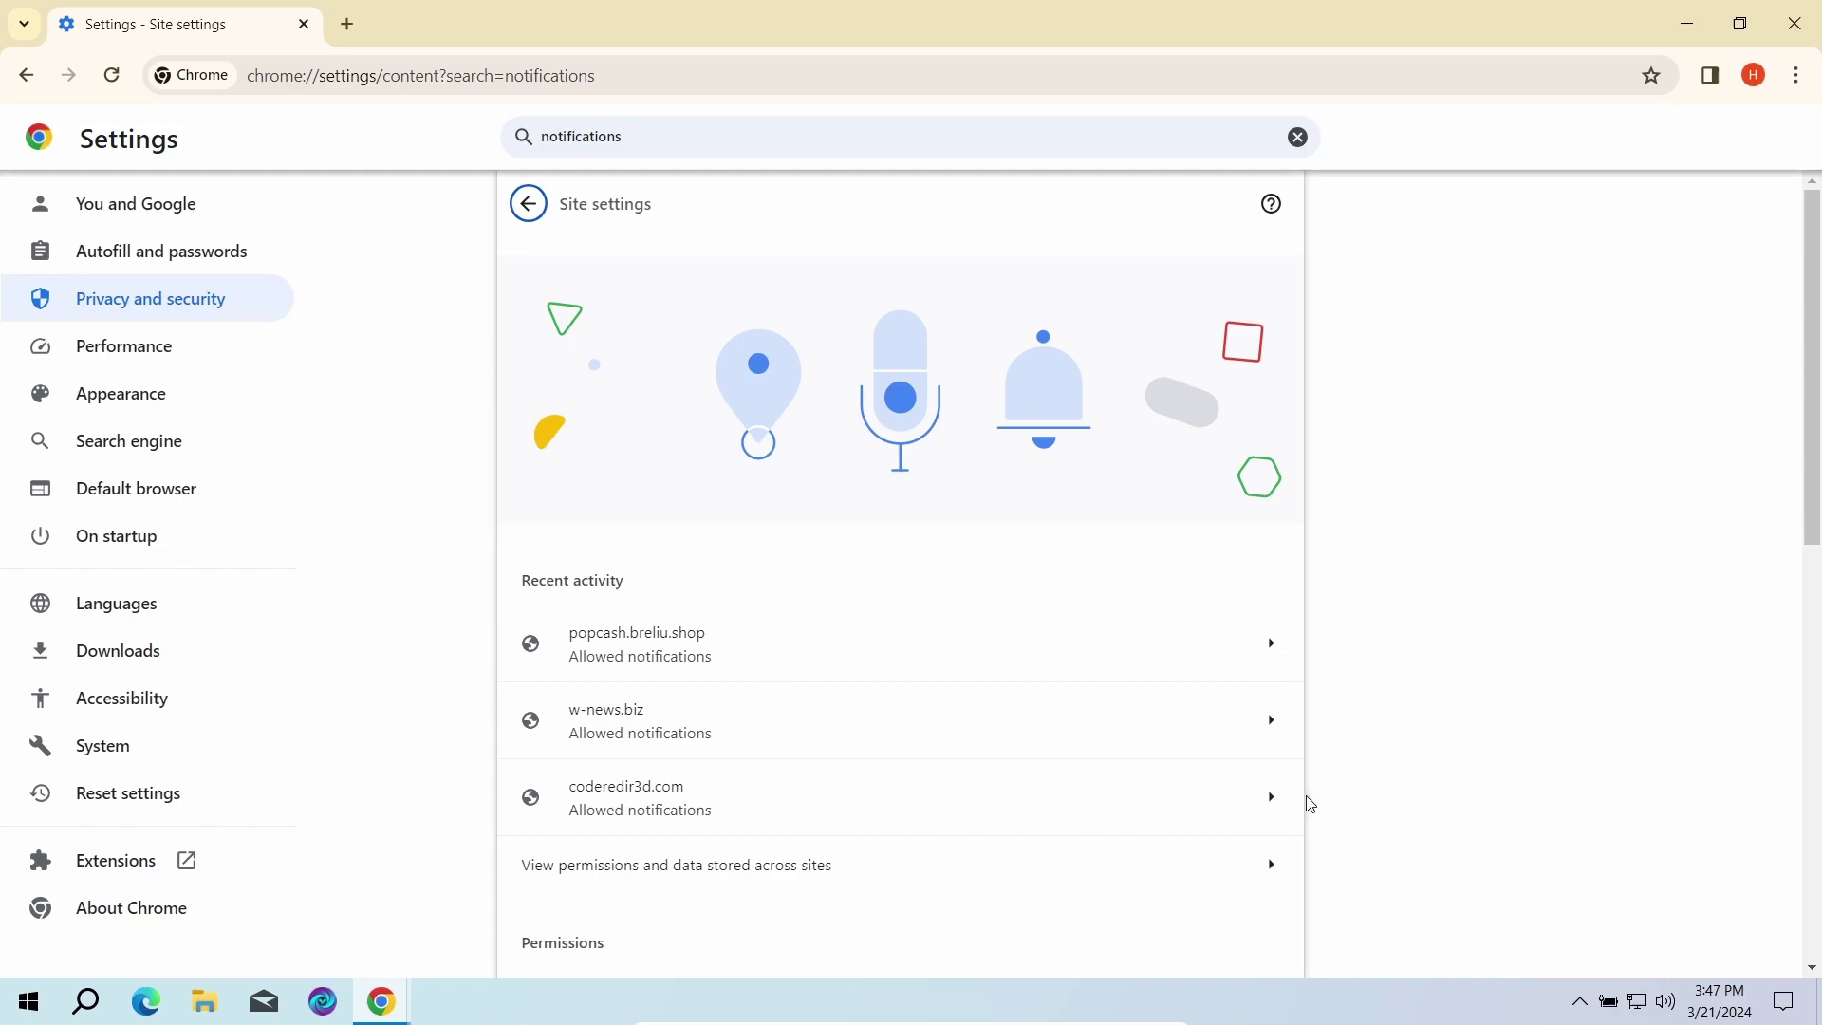
left_click(1218, 634)
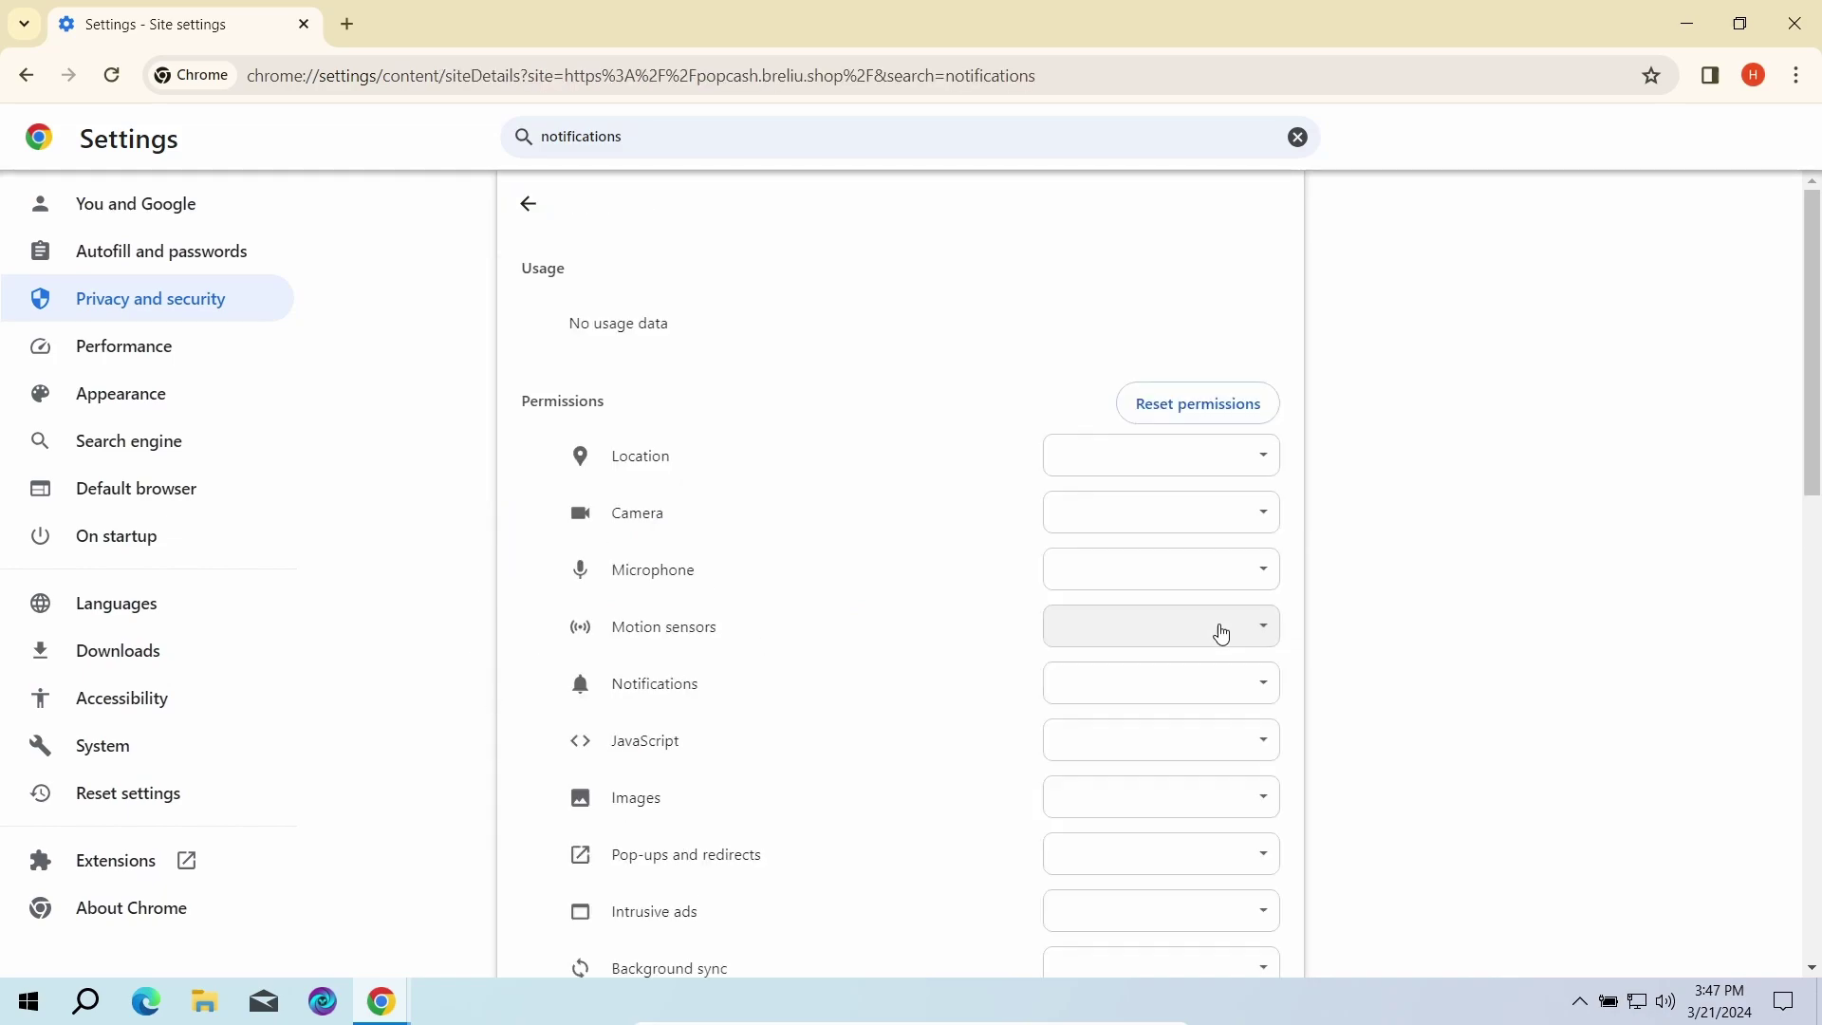
left_click(1215, 403)
left_click(1132, 563)
left_click(528, 204)
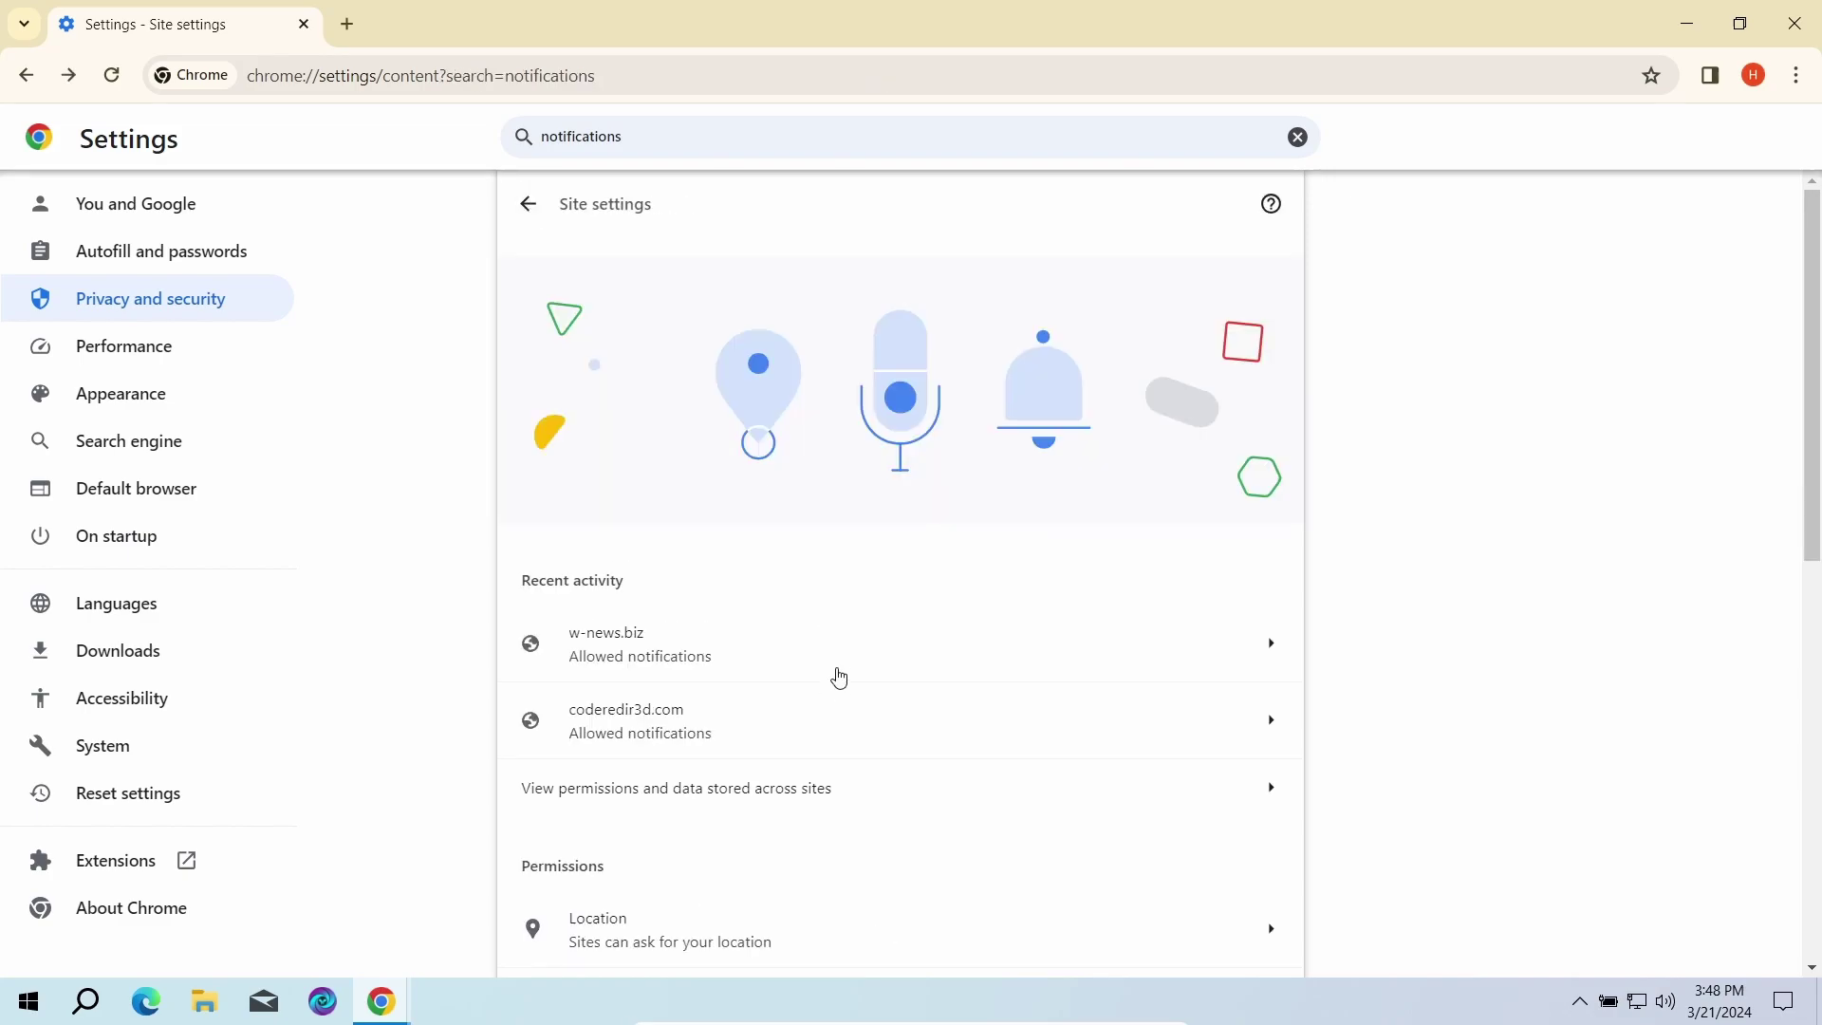
Reset the permissions of w-news.biz and coderedir3d.com as well
left_click(838, 669)
left_click(1188, 403)
left_click(1175, 572)
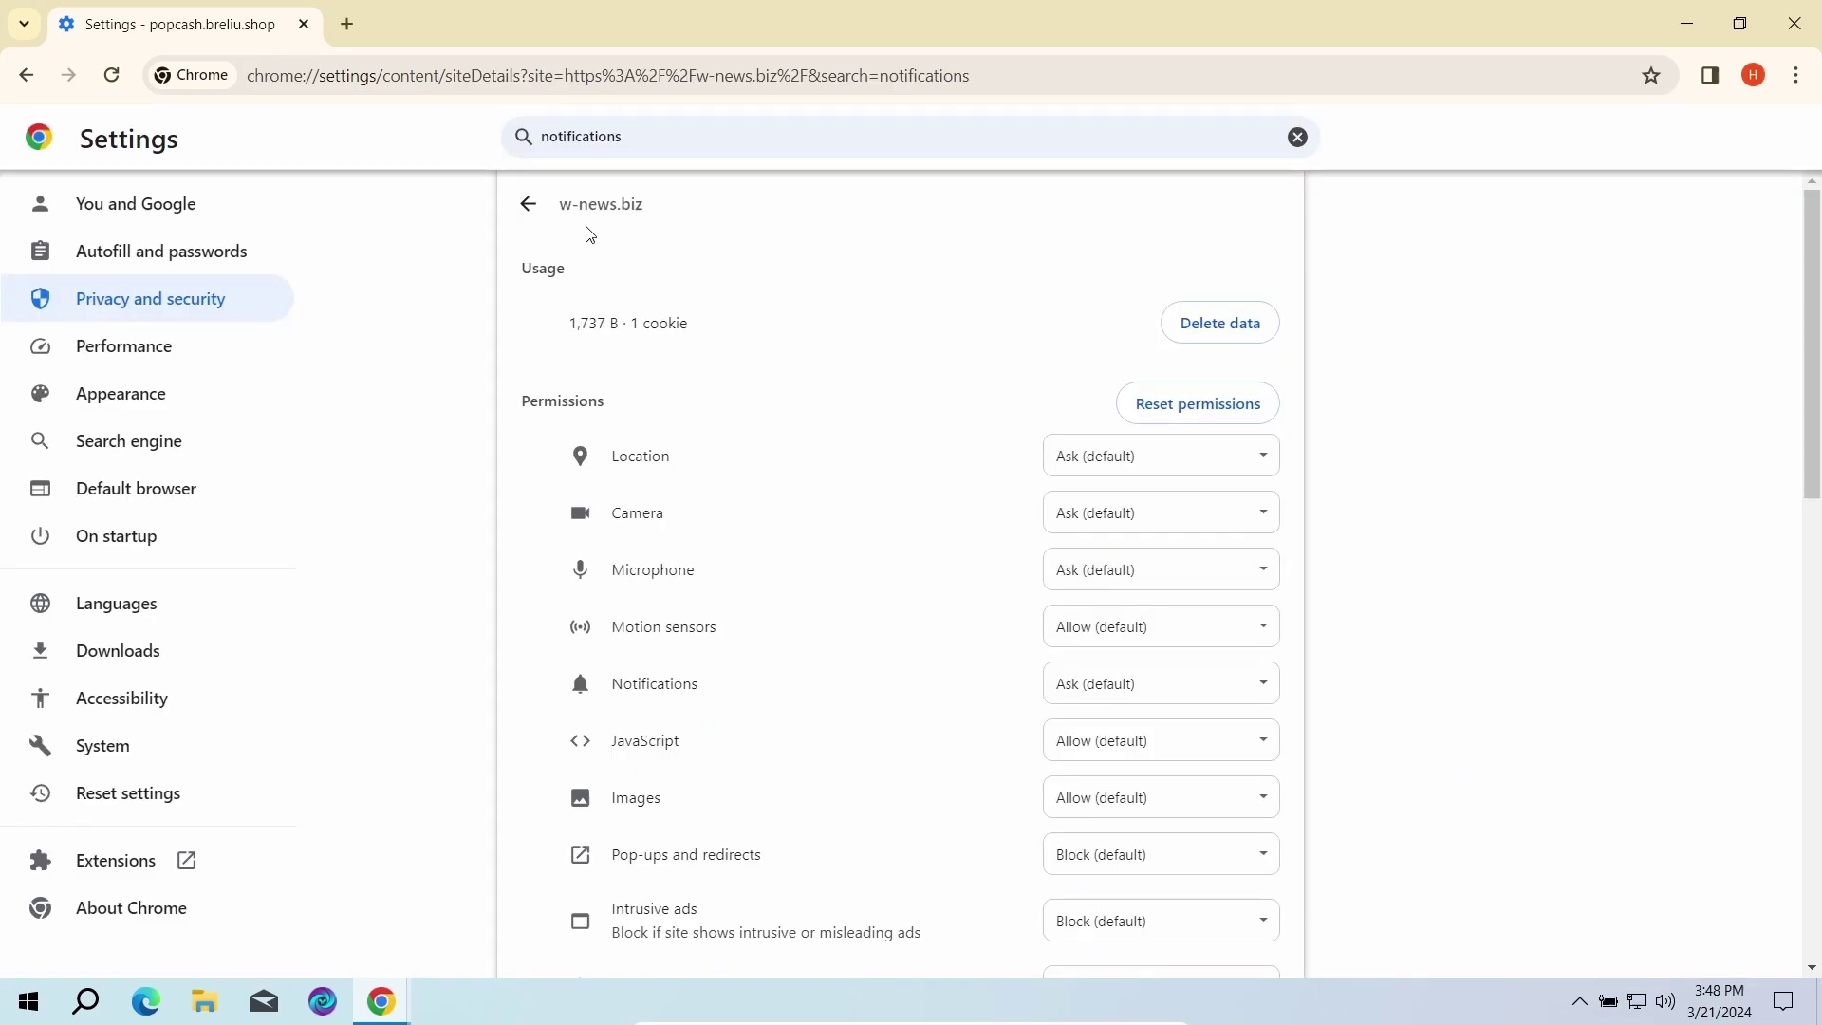
left_click(527, 203)
left_click(925, 655)
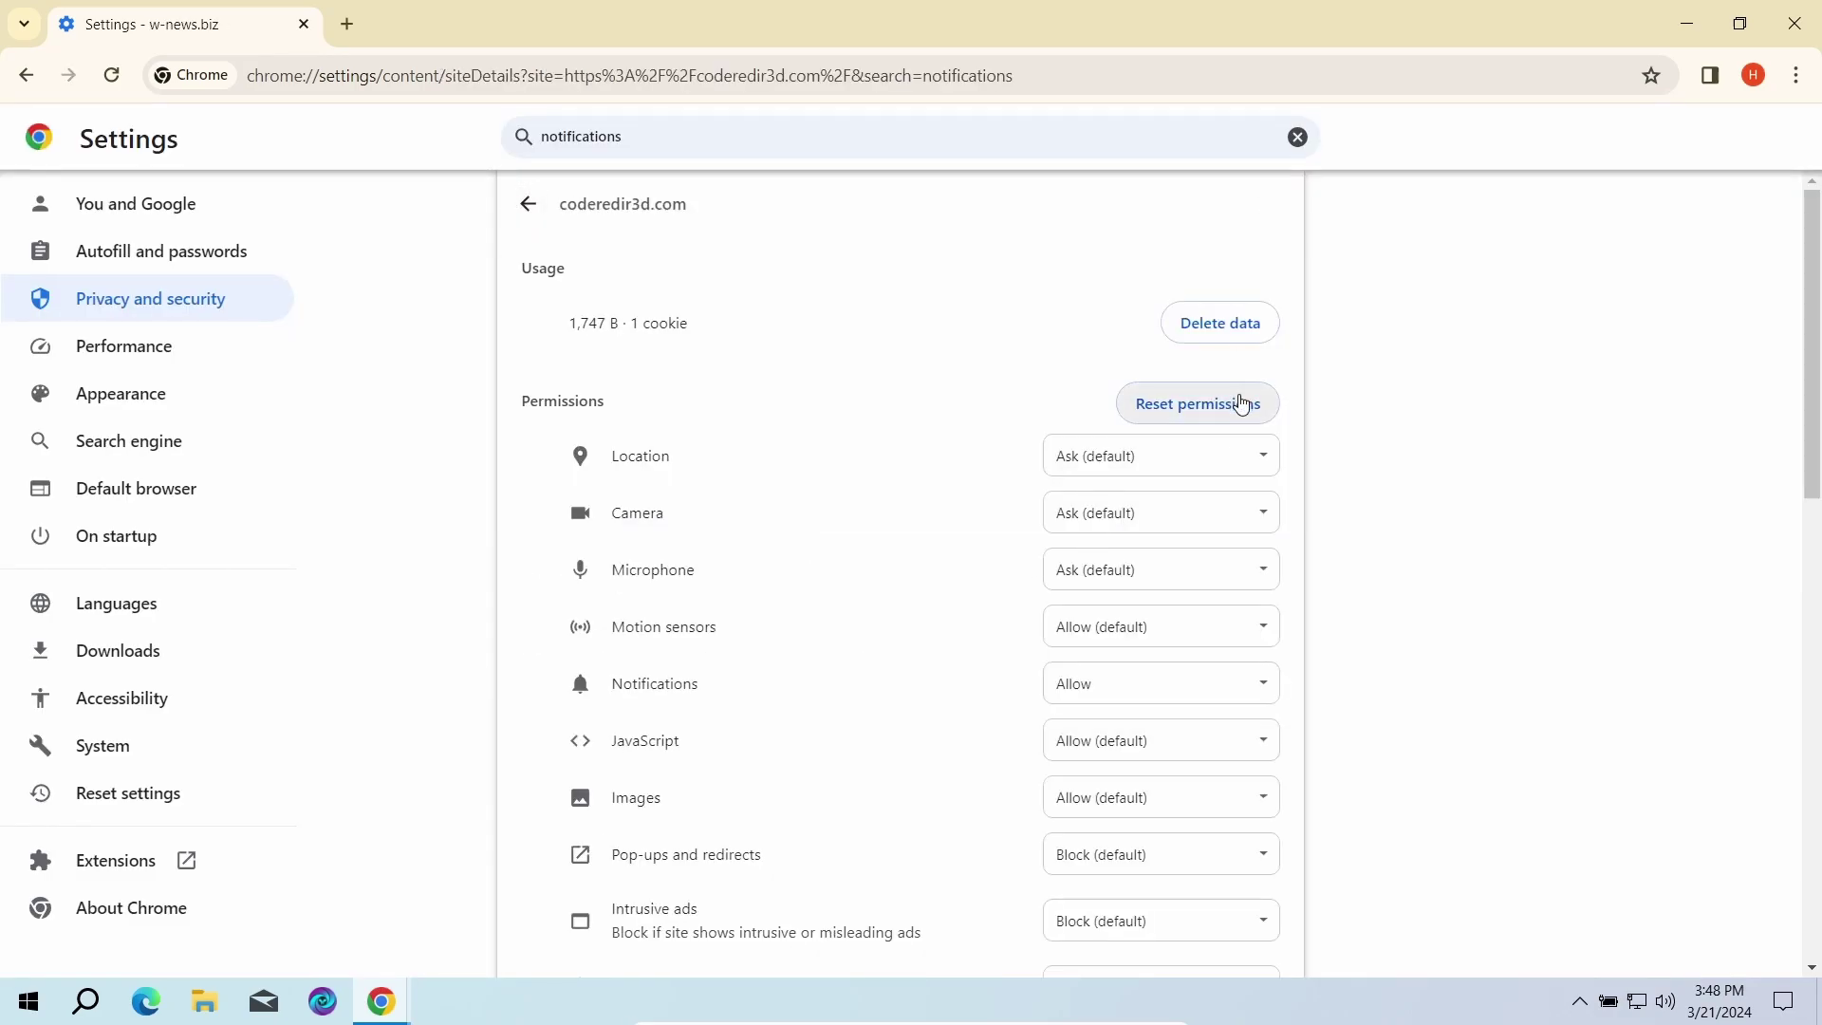
left_click(1234, 403)
left_click(1134, 567)
left_click(539, 217)
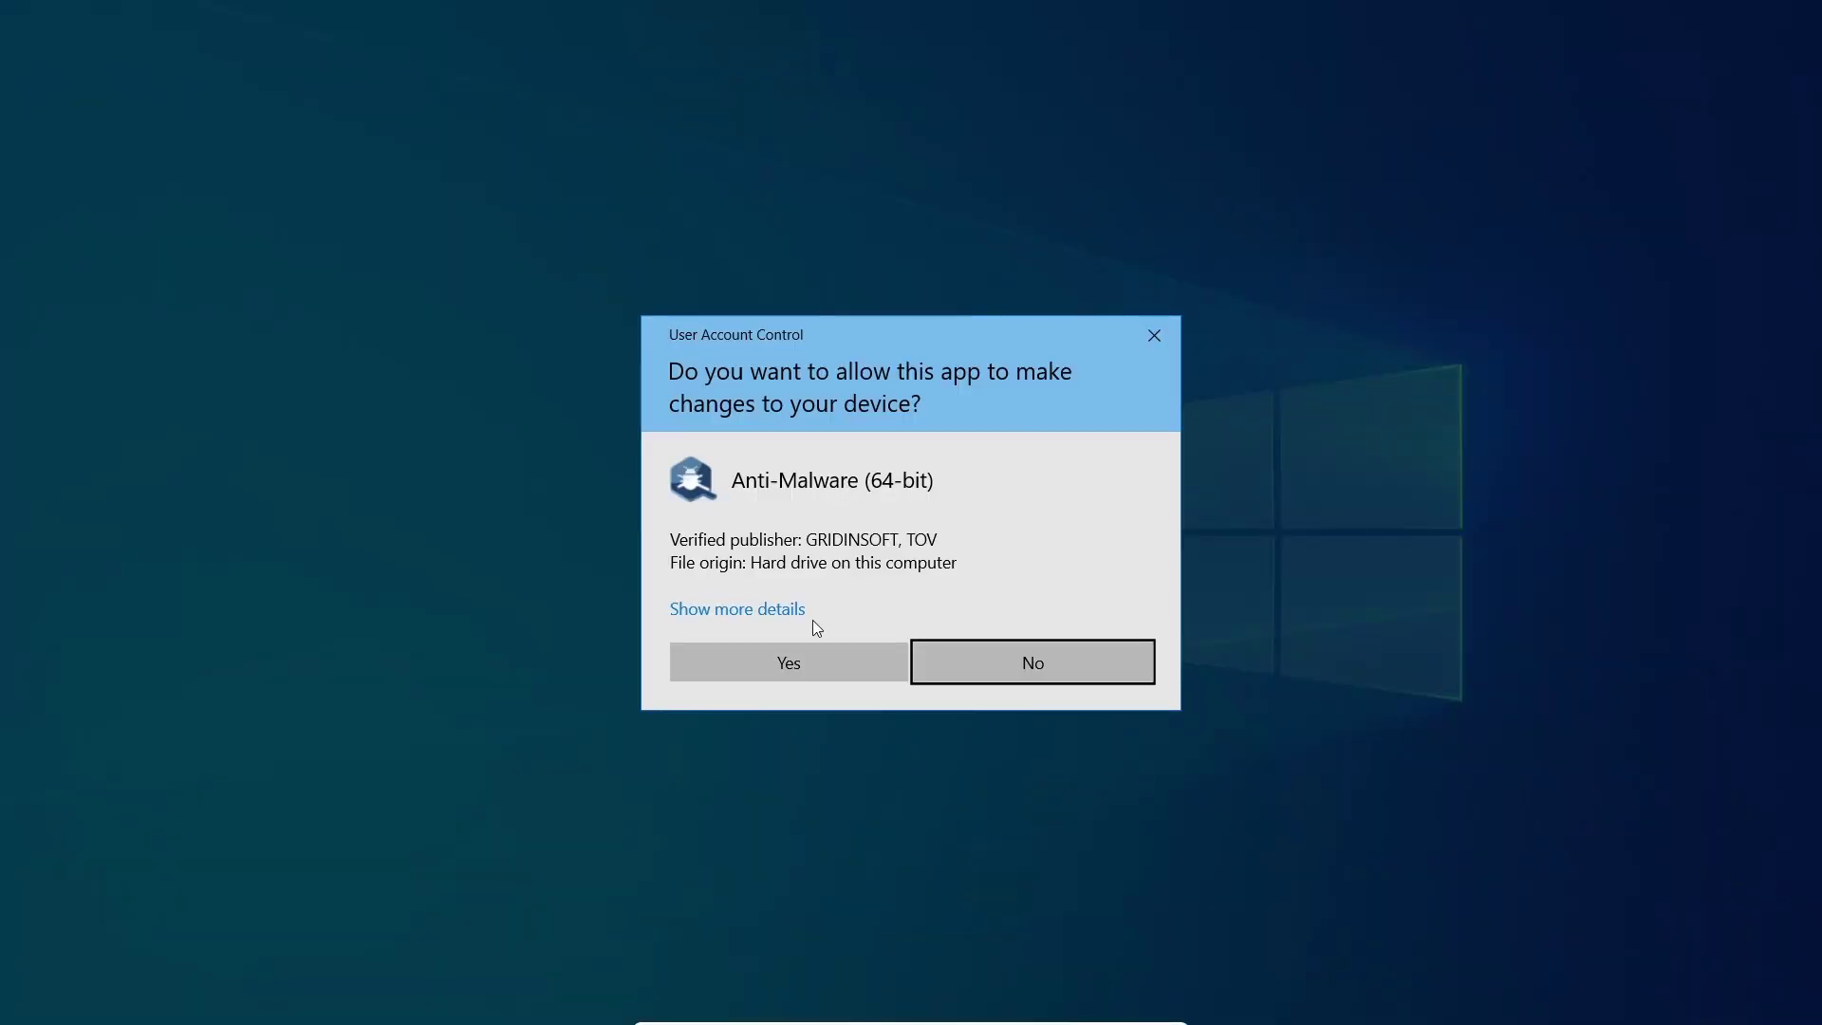
Allow Gridinsoft Anti-Malware through UAC and run a Standard scan, finding 607 objects
left_click(807, 657)
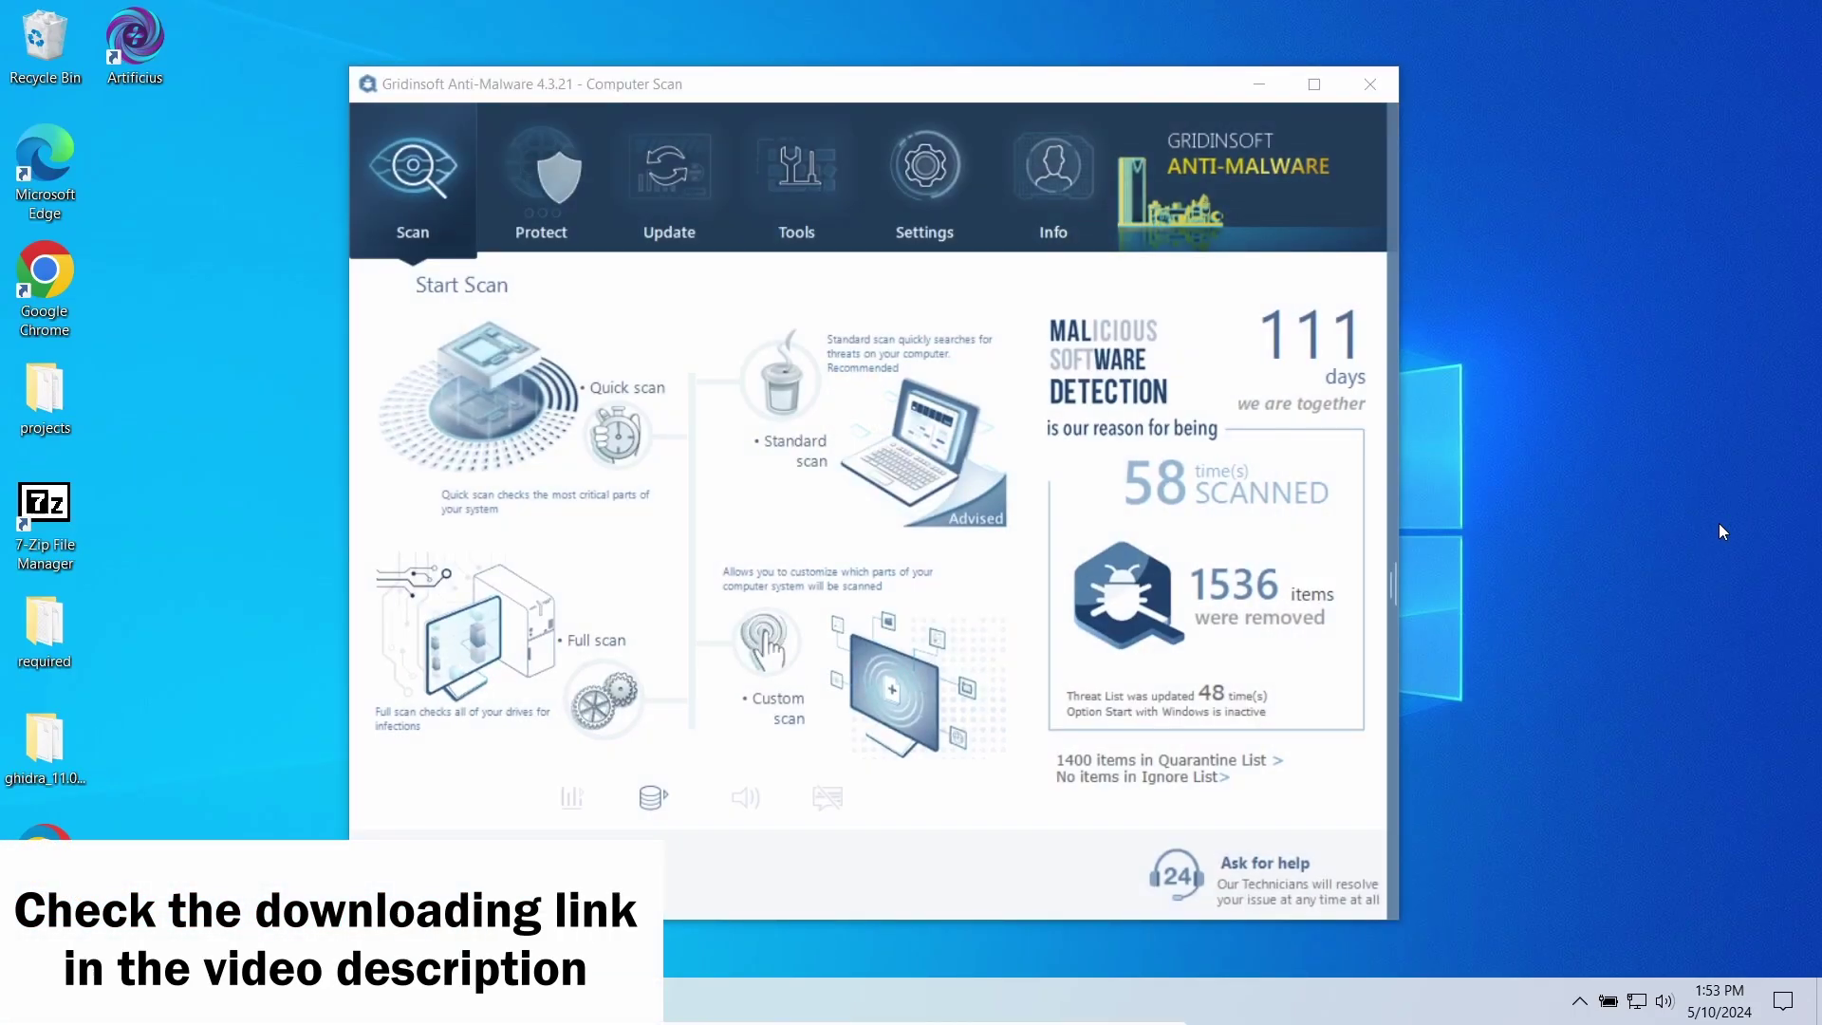
left_click(802, 439)
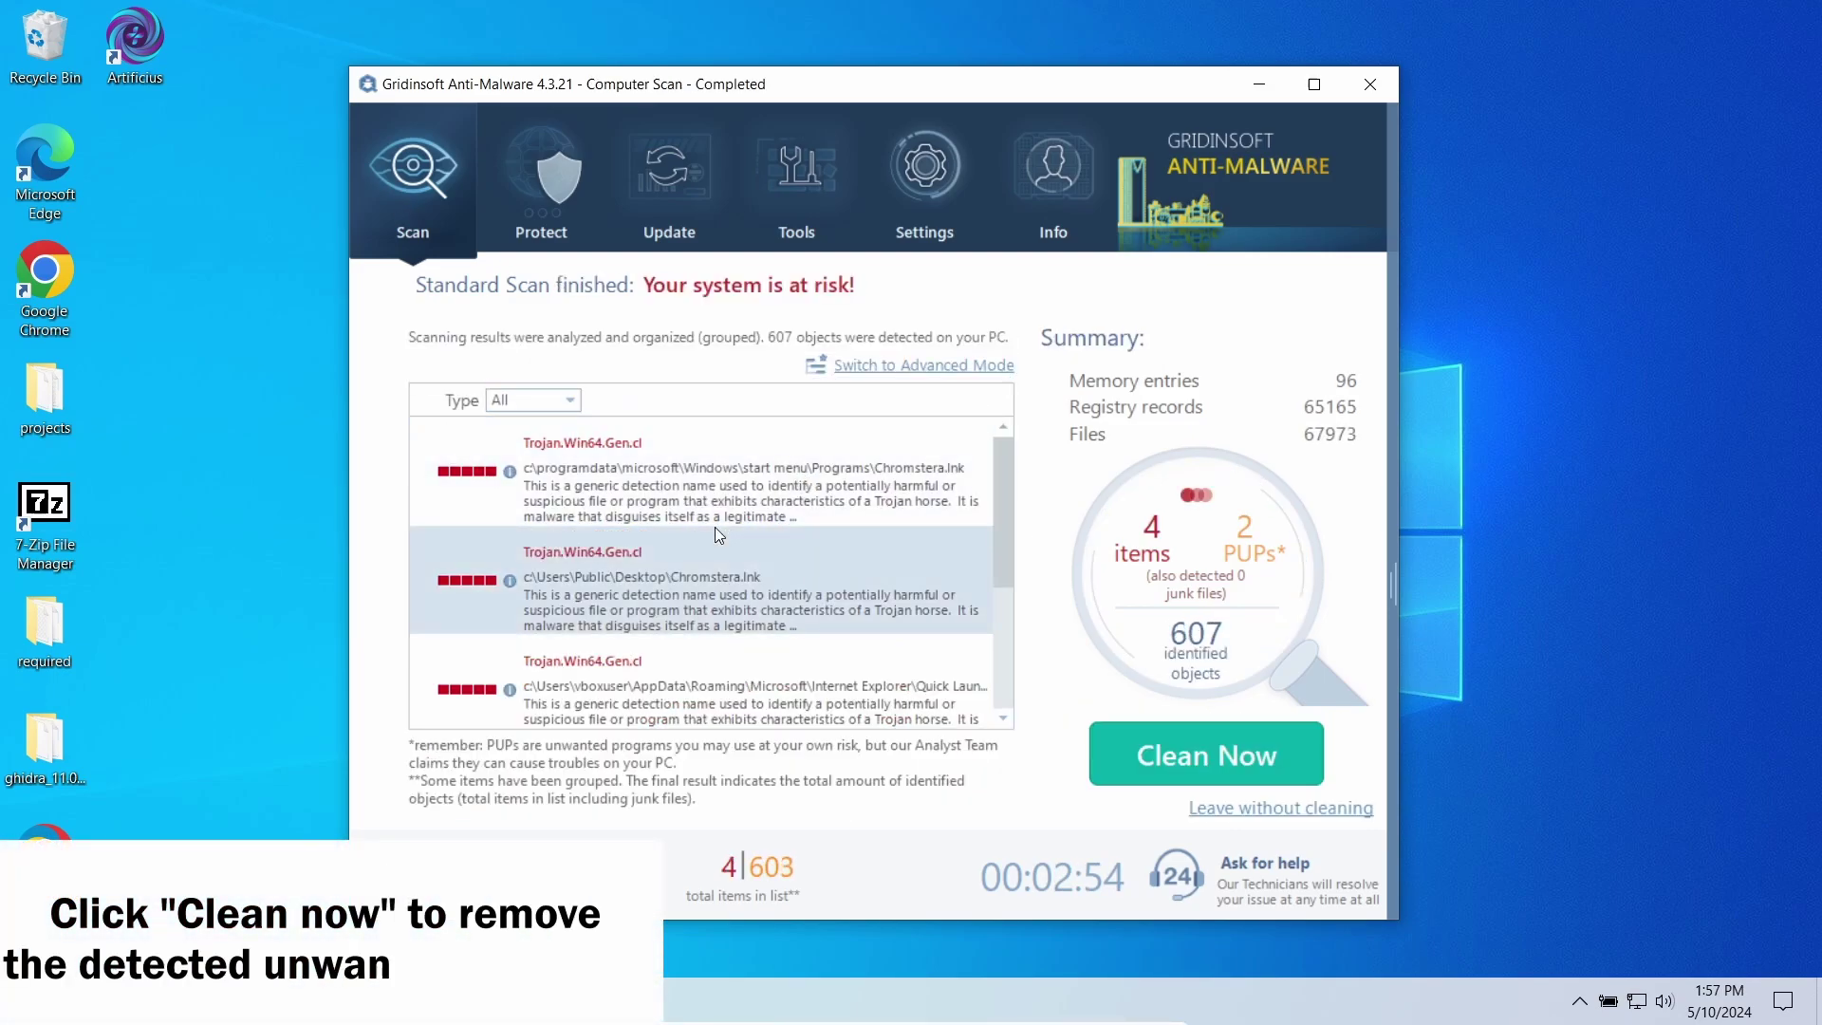
Start cleaning all detected threats with Clean Now
left_click(1216, 761)
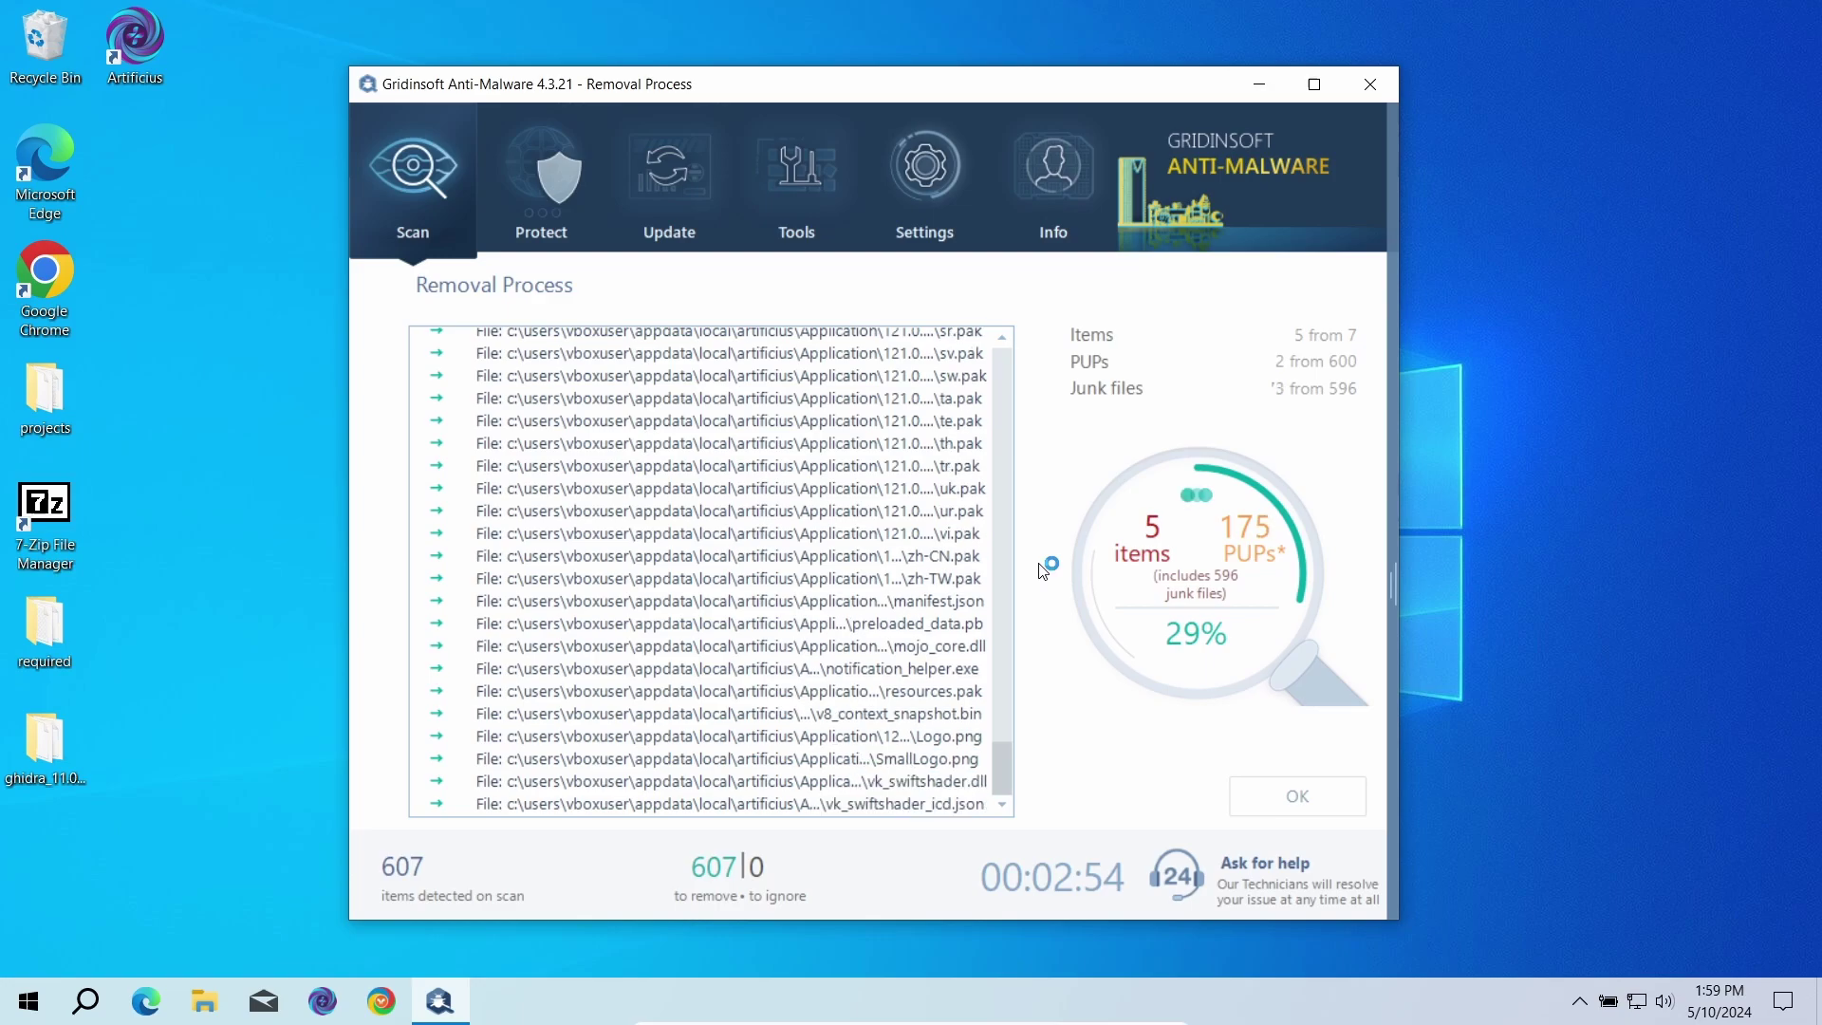
Reset IE, Chrome and Edge settings via Tools, then finish removal declining a restart
left_click(537, 261)
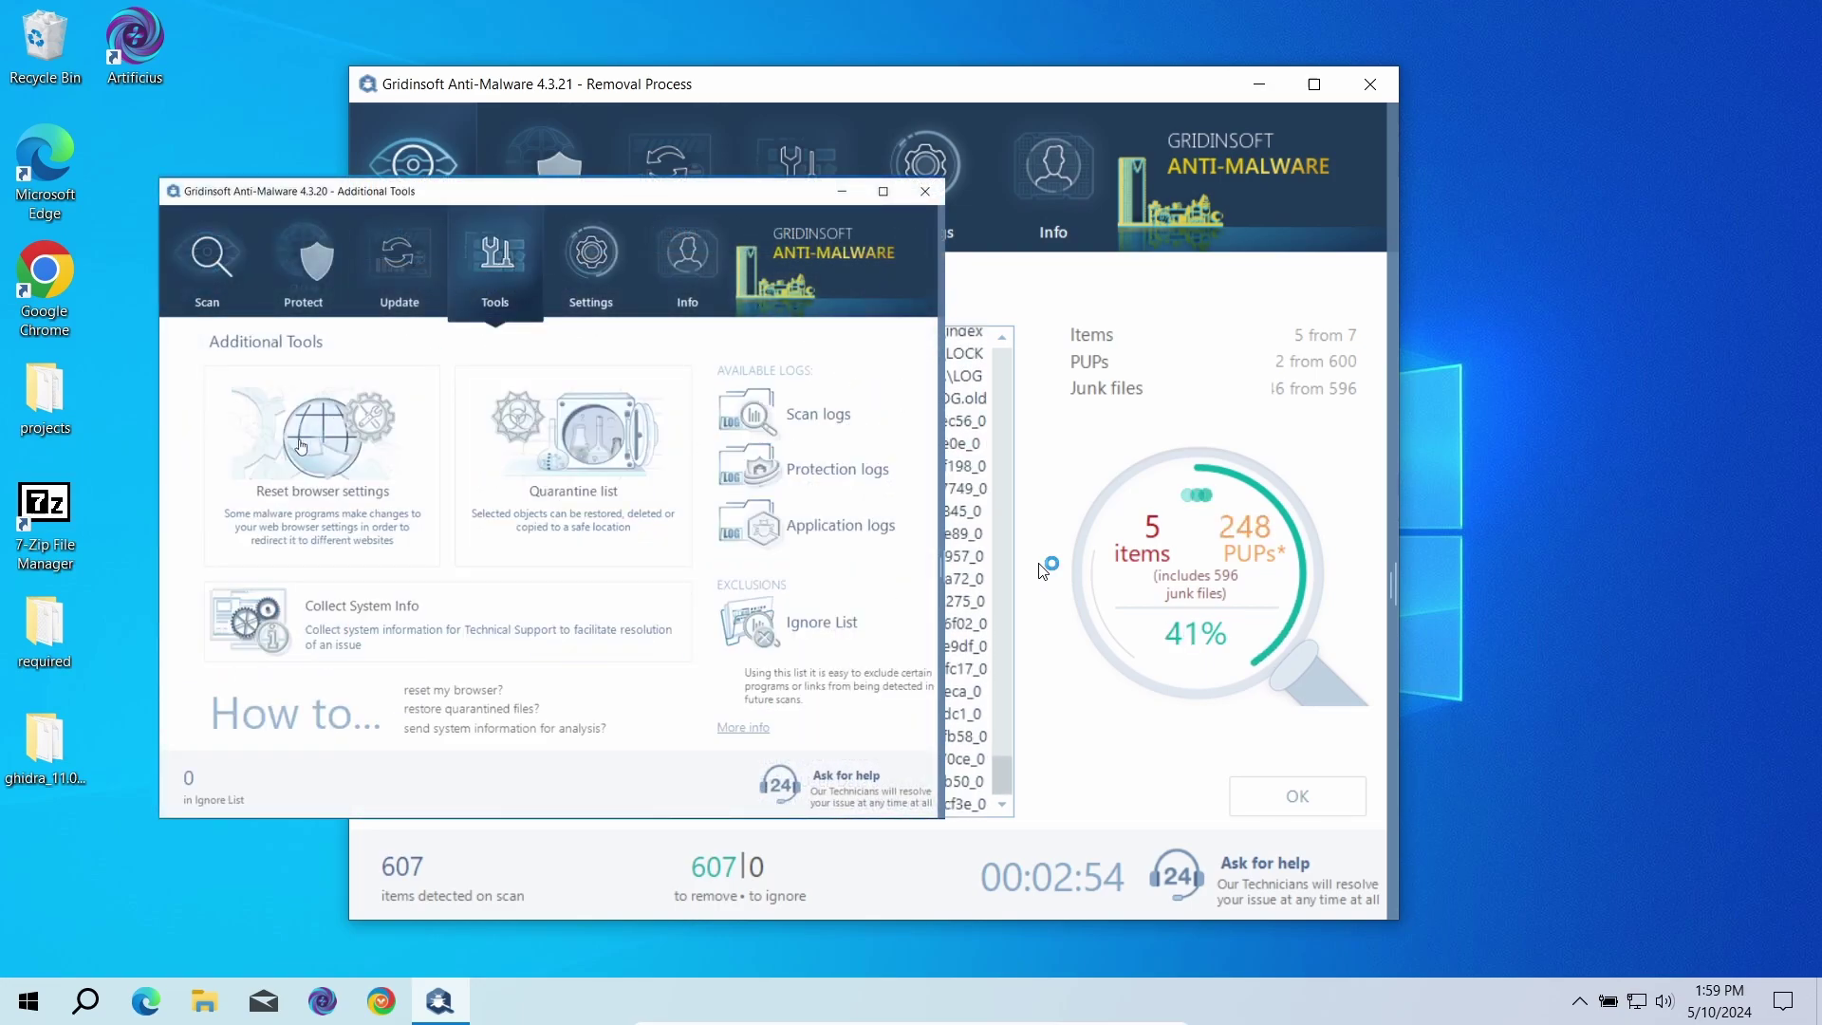
left_click(370, 446)
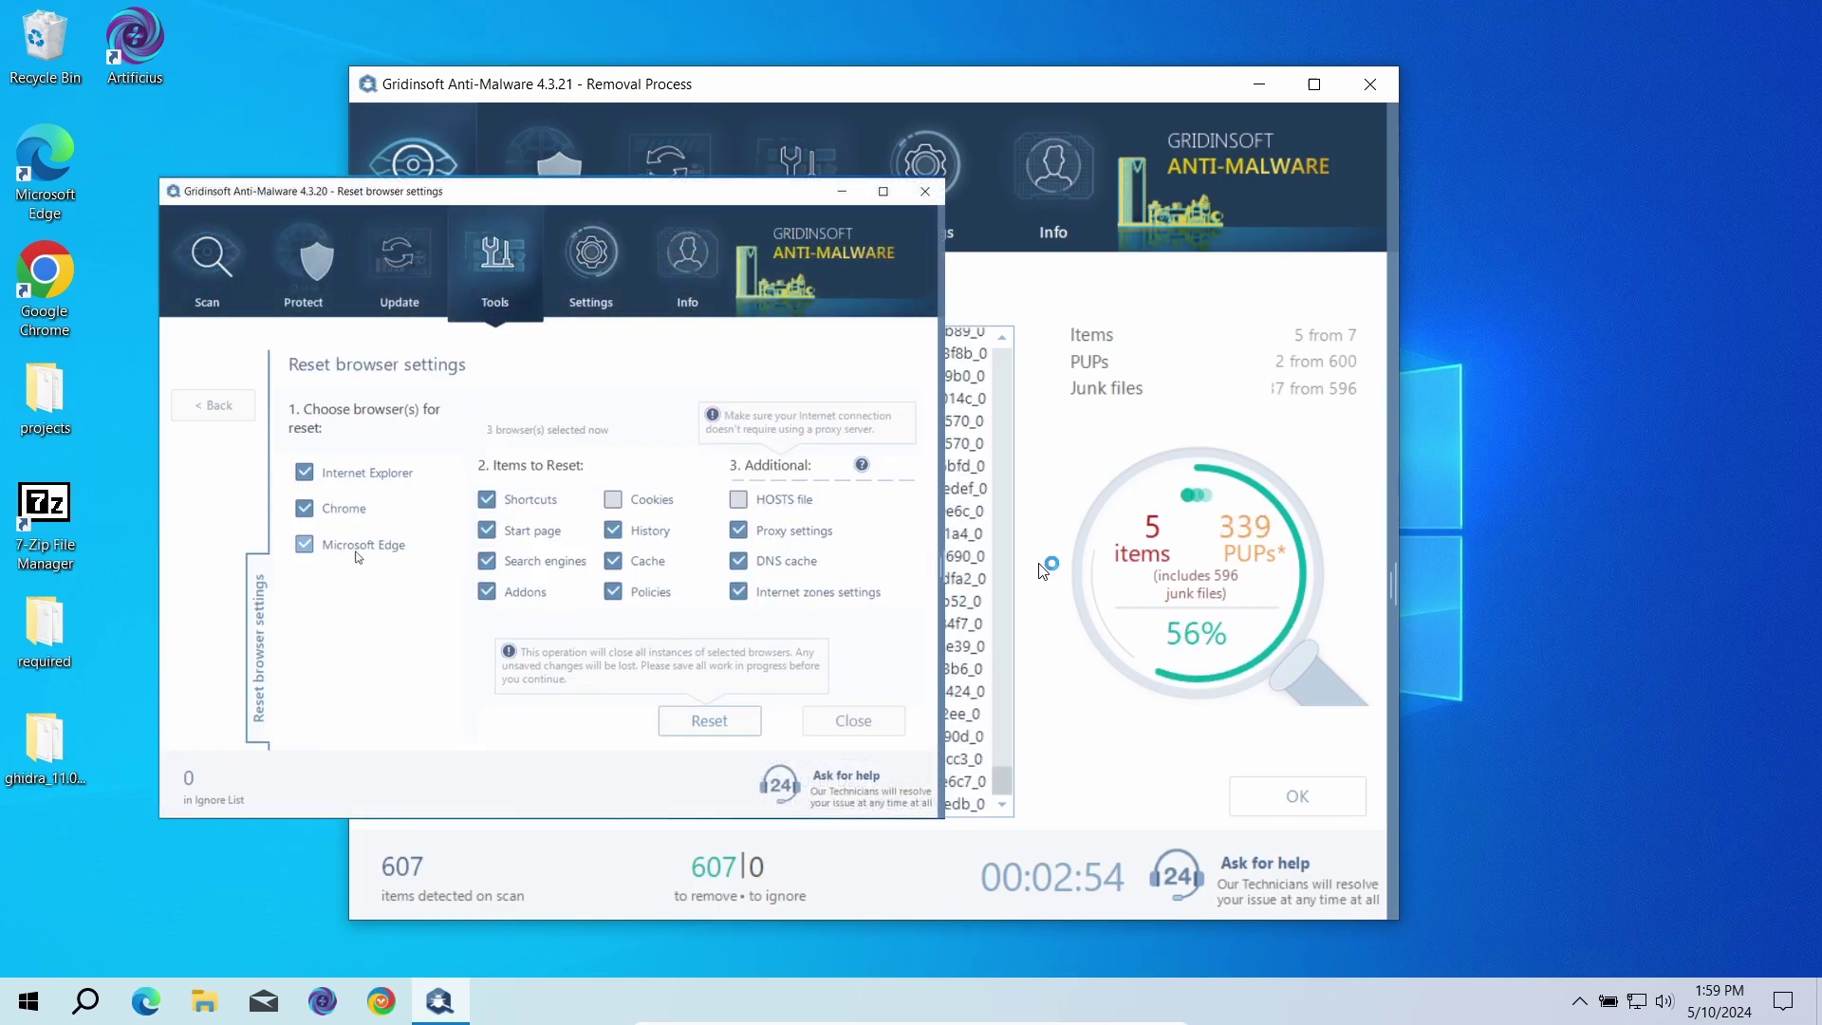
left_click(709, 720)
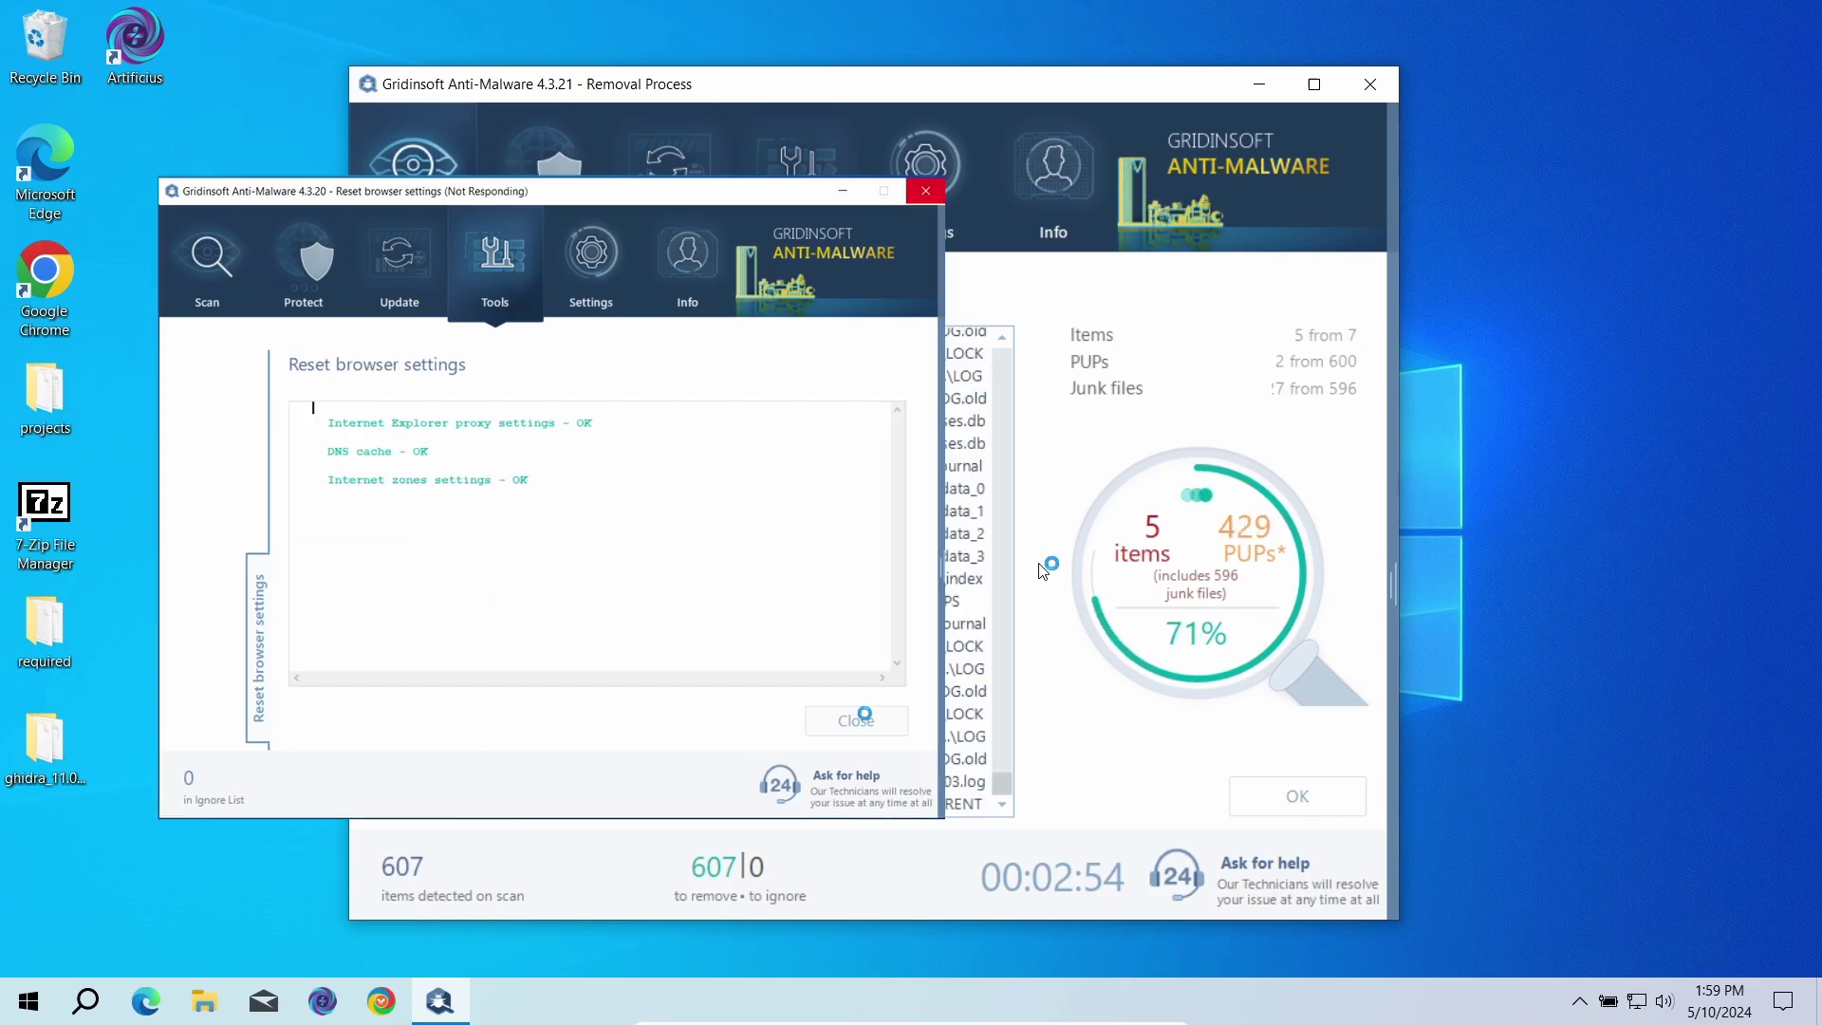
left_click(864, 713)
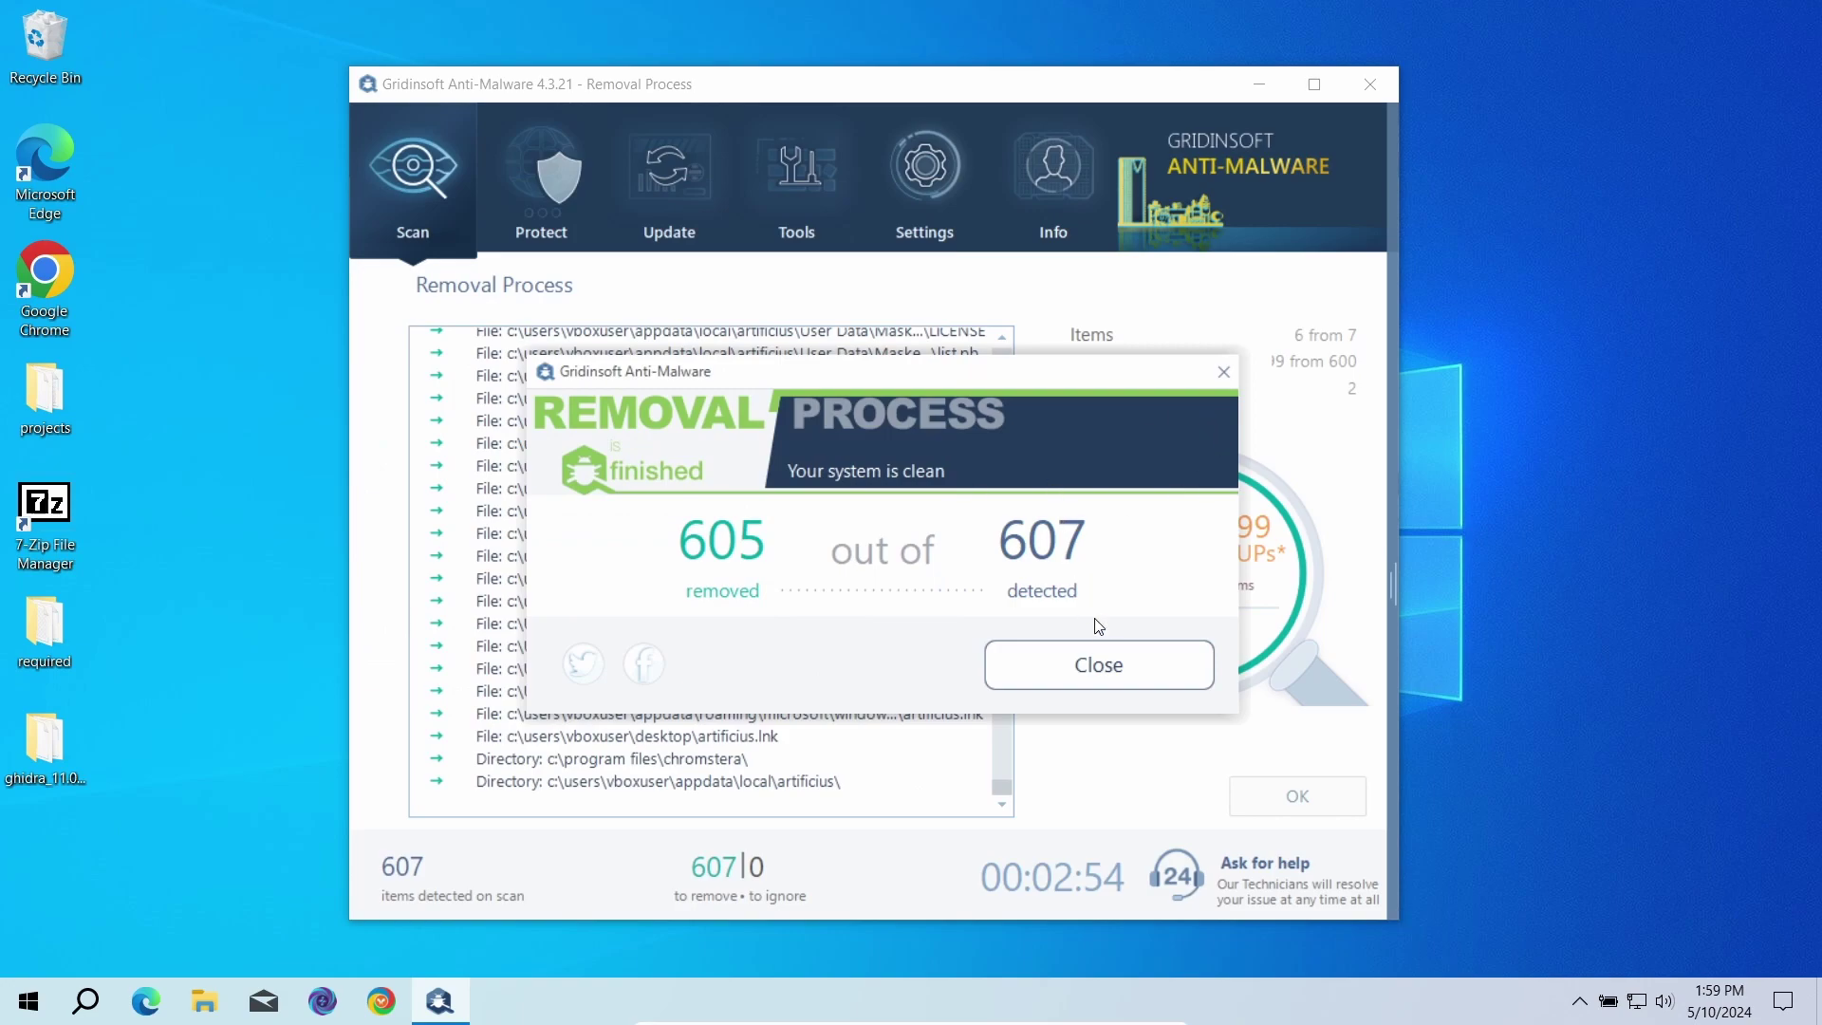
left_click(1117, 674)
left_click(1052, 661)
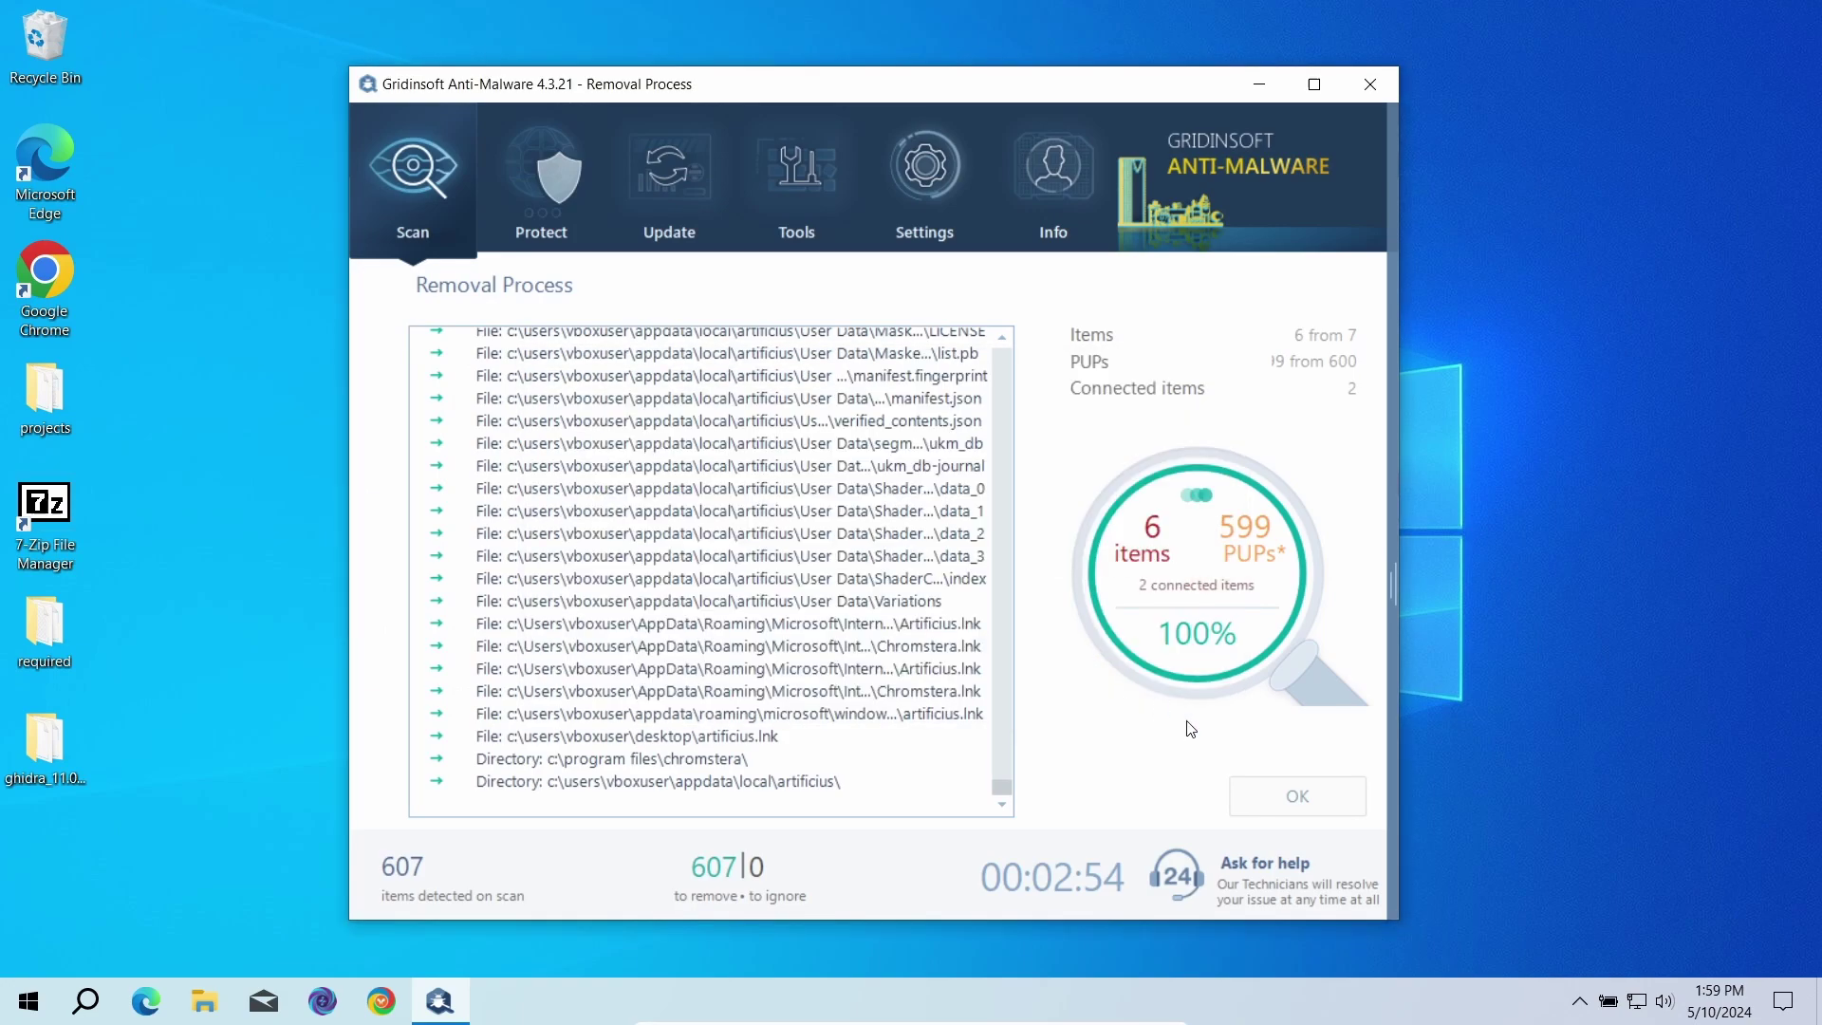